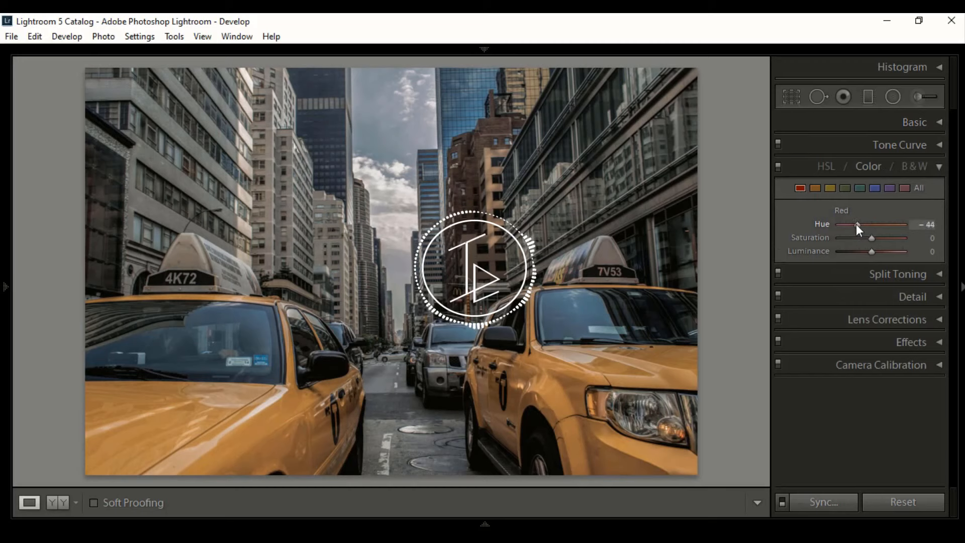
- Adjust the orange, yellow, green, aqua, blue and purple colours, giving purple hue +16, saturation -25 and luminance +4
click(816, 188)
mouse_move(871, 225)
mouse_down()
mouse_move(861, 225)
mouse_move(876, 237)
mouse_move(874, 255)
mouse_move(860, 226)
mouse_move(881, 239)
mouse_move(864, 252)
mouse_move(867, 223)
mouse_move(873, 252)
mouse_move(868, 225)
mouse_move(834, 238)
mouse_move(896, 253)
mouse_move(877, 225)
mouse_move(864, 239)
mouse_up()
click(831, 188)
click(845, 188)
click(860, 188)
click(930, 252)
click(875, 188)
click(889, 188)
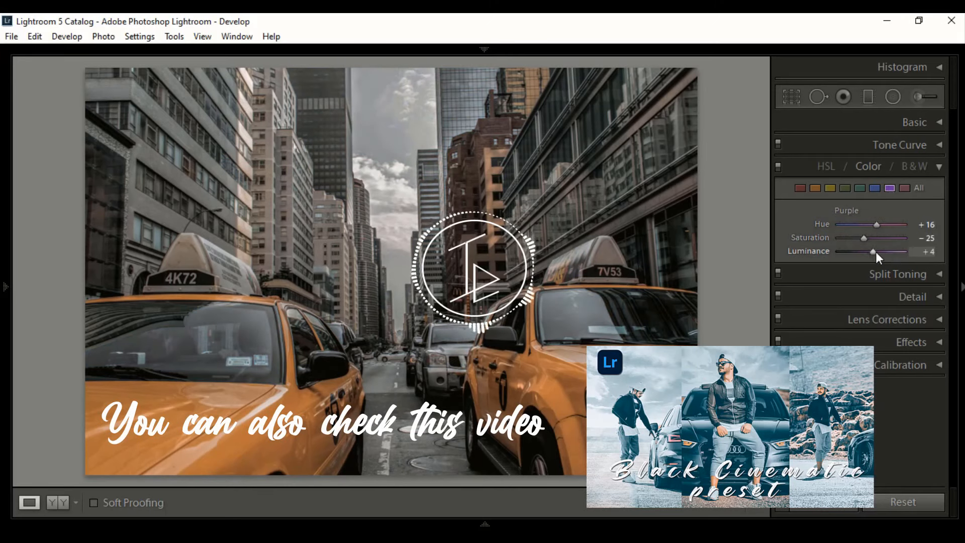
- Set the magenta hue to -12 and saturation to -23, and raise its luminance slightly
click(905, 188)
drag(936, 224, 930, 225)
drag(872, 238, 875, 252)
click(932, 253)
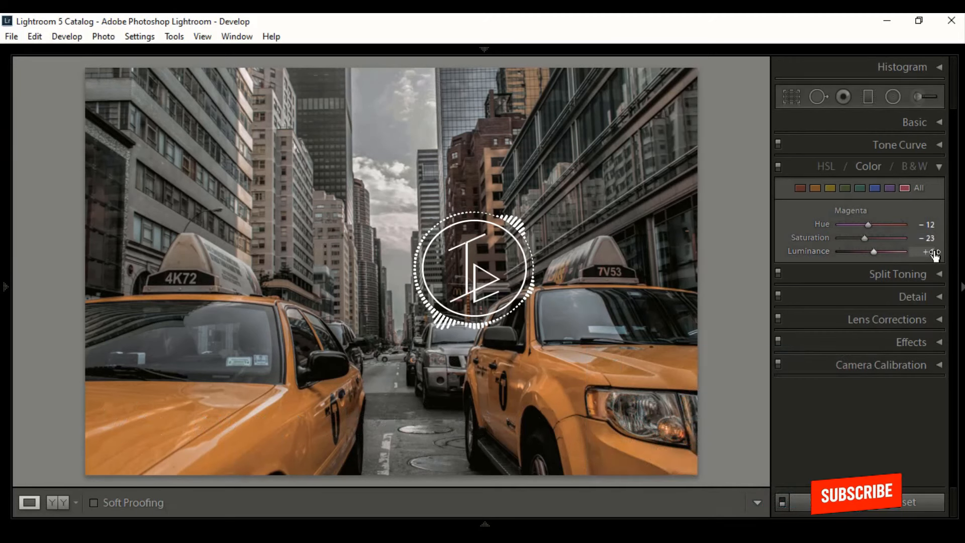
- Tint the split-toning highlights green with hue 108 and saturation 8
click(937, 274)
click(900, 211)
drag(724, 244, 688, 270)
click(927, 245)
- Tint the split-toning shadows with hue 79 and saturation 3
click(900, 283)
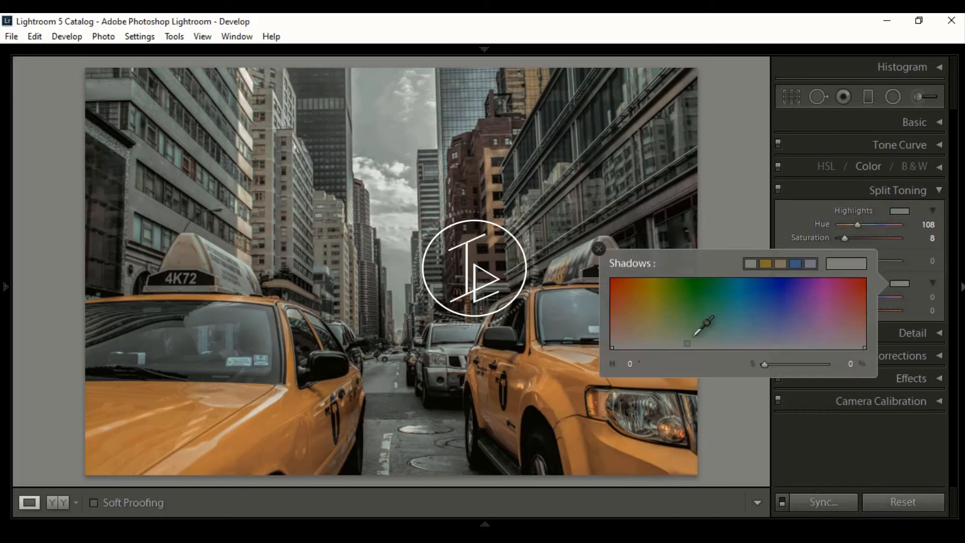
drag(692, 333, 668, 345)
click(669, 345)
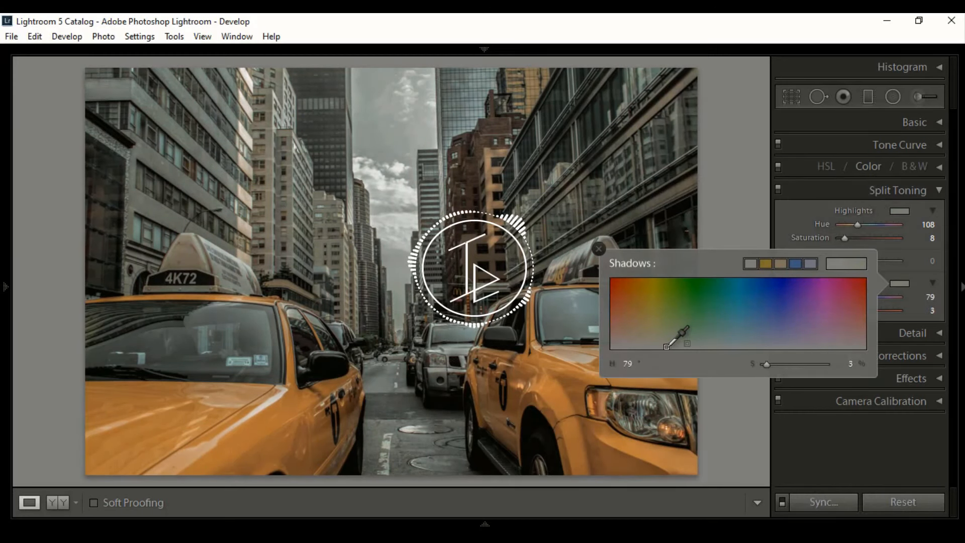
click(929, 297)
click(933, 194)
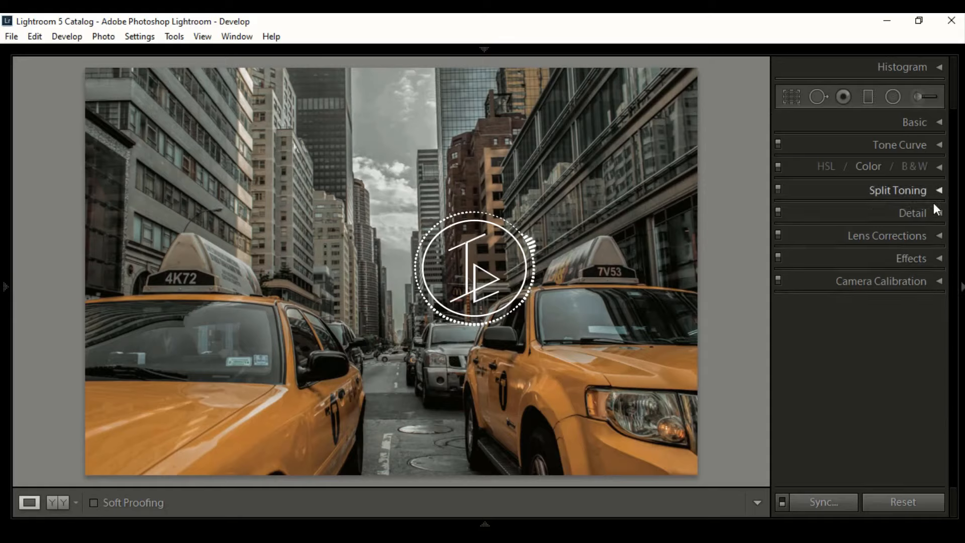
click(934, 206)
click(920, 153)
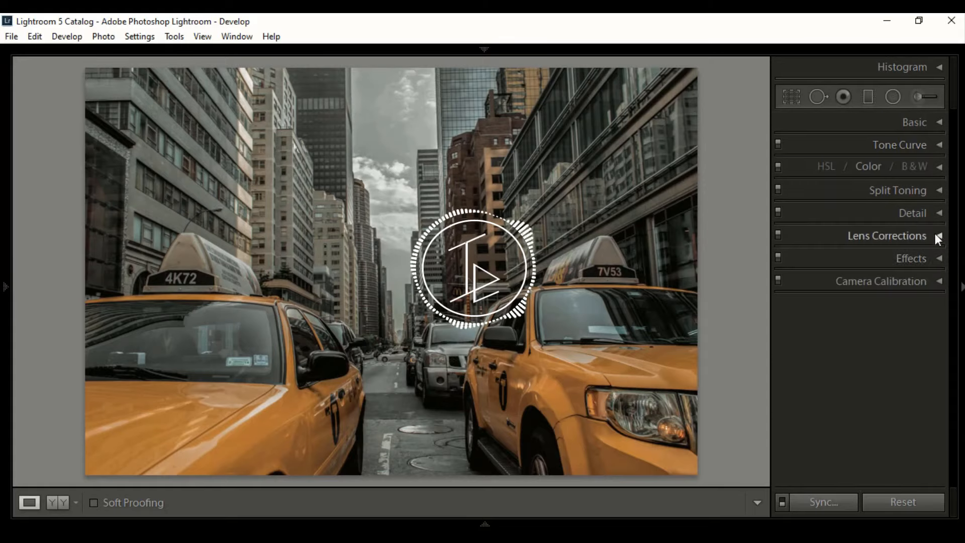
click(900, 281)
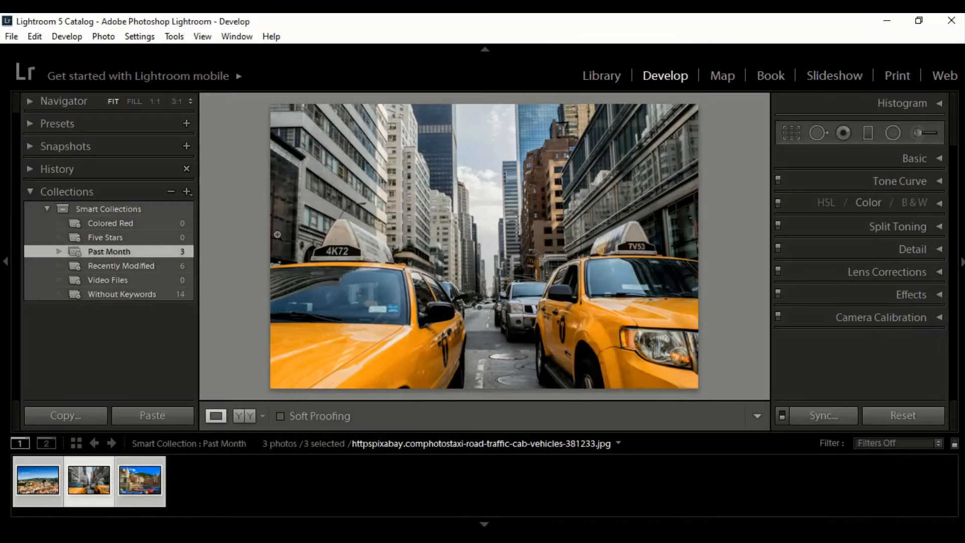
- Enlarge the taxi photo's viewing area by hiding the presets and collections area, the module picker and the filmstrip
click(4, 262)
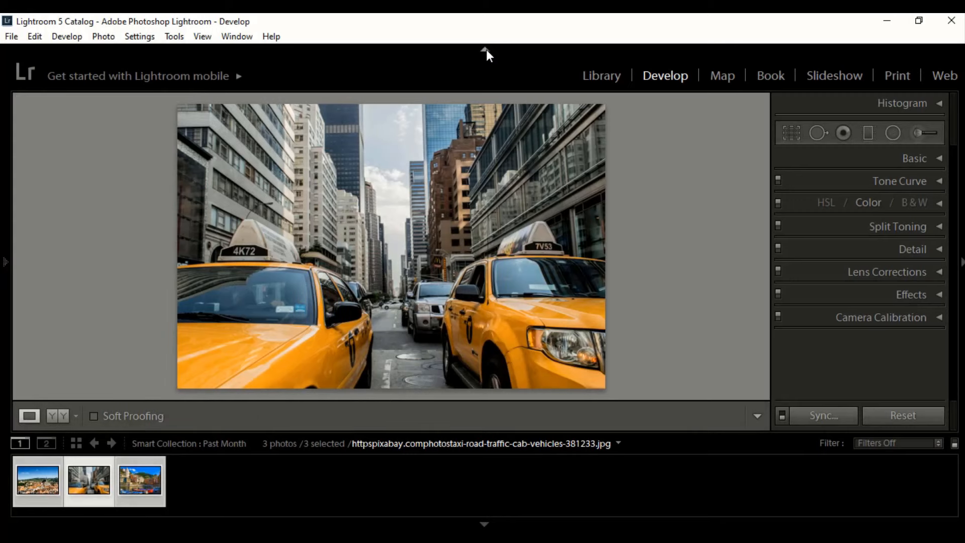
click(484, 49)
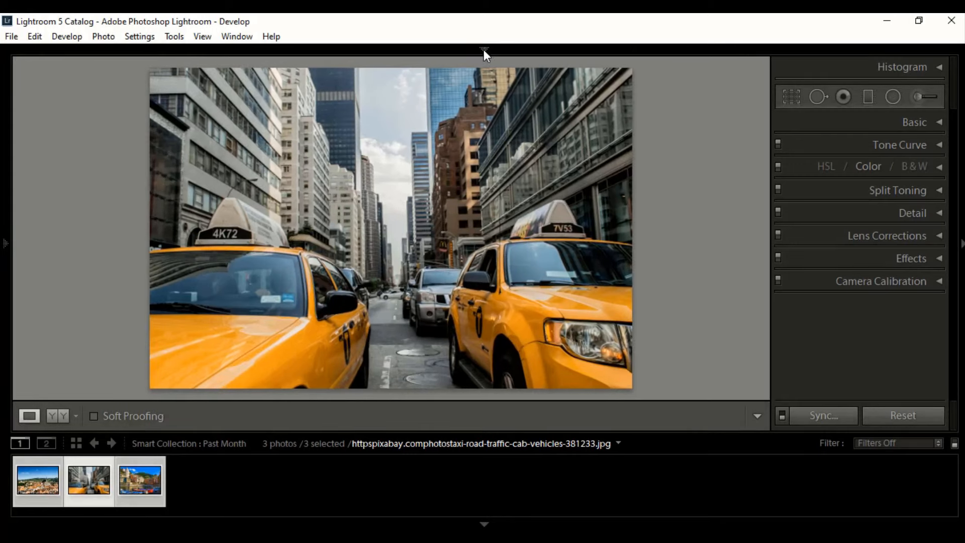
click(484, 524)
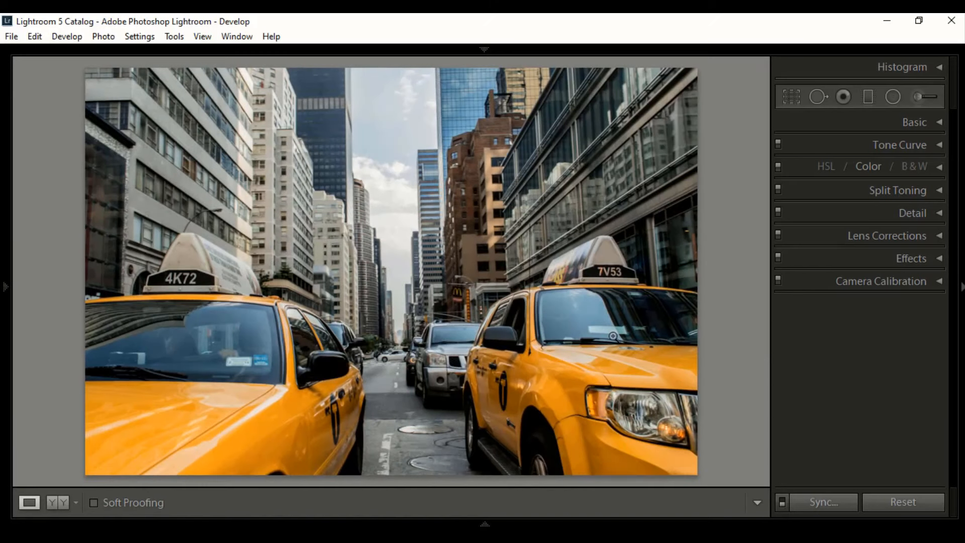
- Set the photo's white balance Tint to +3 in the basic adjustments
click(936, 125)
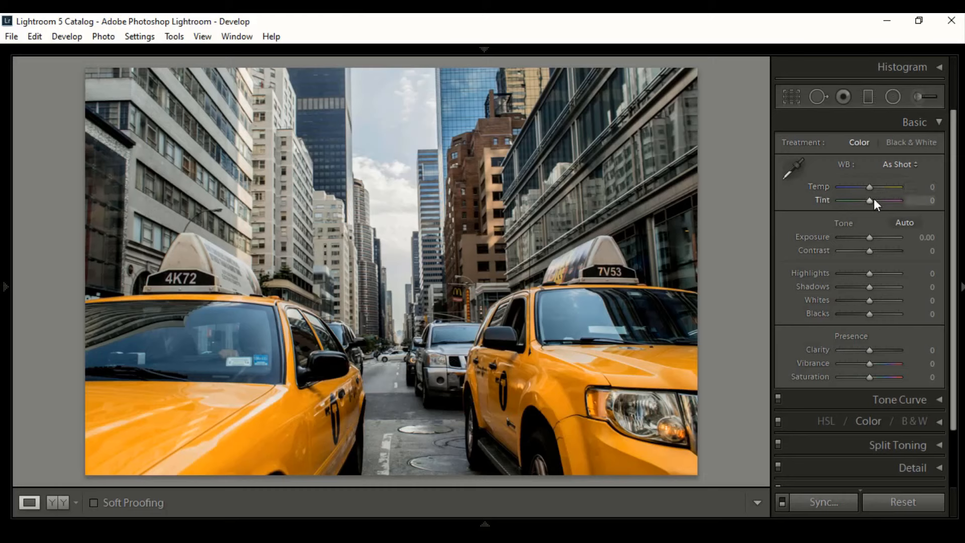
drag(870, 200, 874, 200)
click(929, 200)
double_click(929, 201)
text(0)
key(Return)
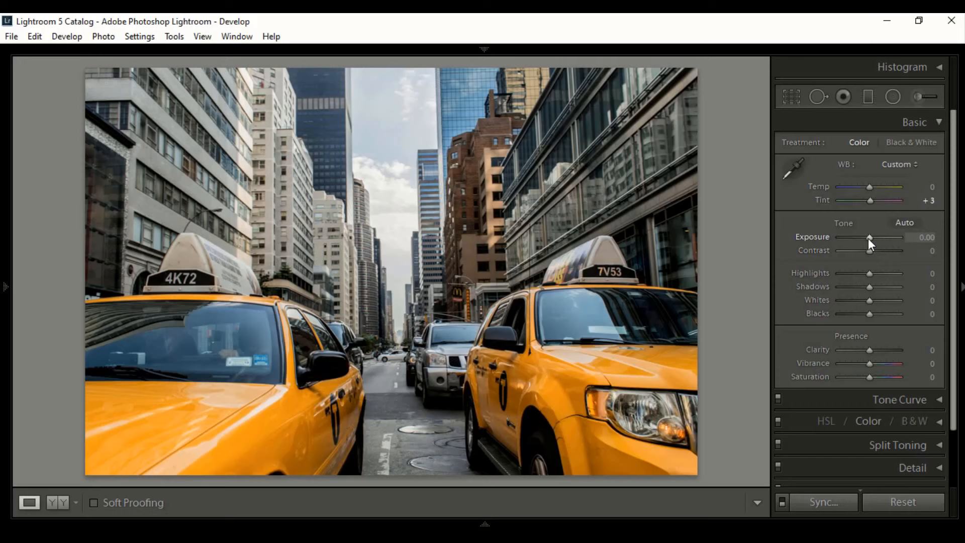
- Raise the photo's Exposure to +0.12
drag(869, 237, 871, 238)
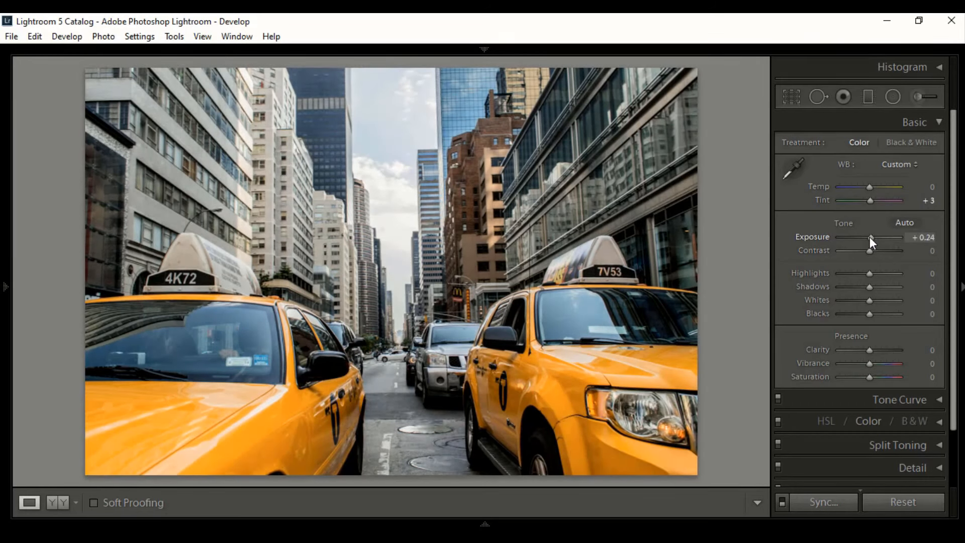
double_click(870, 238)
drag(869, 239, 870, 238)
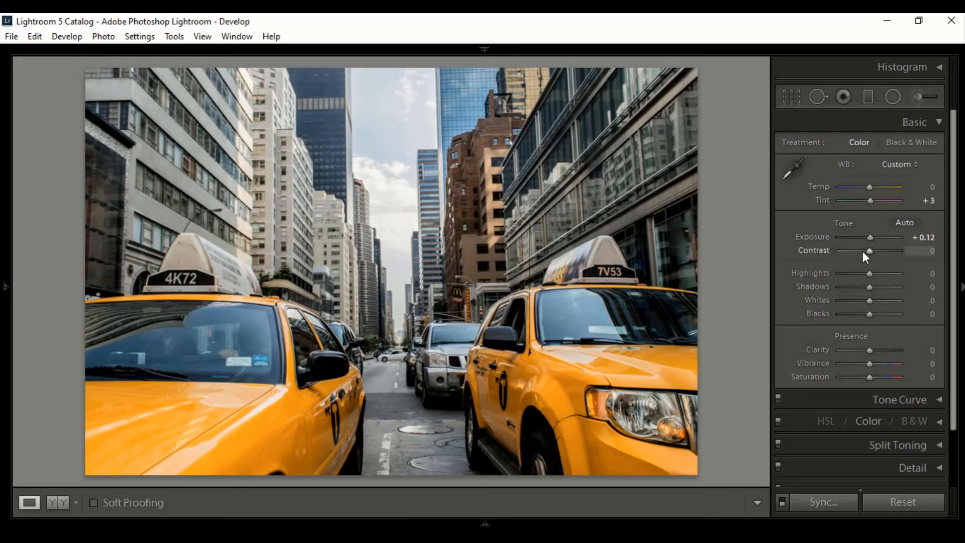
- Increase the photo's Contrast to +53
drag(870, 249, 886, 257)
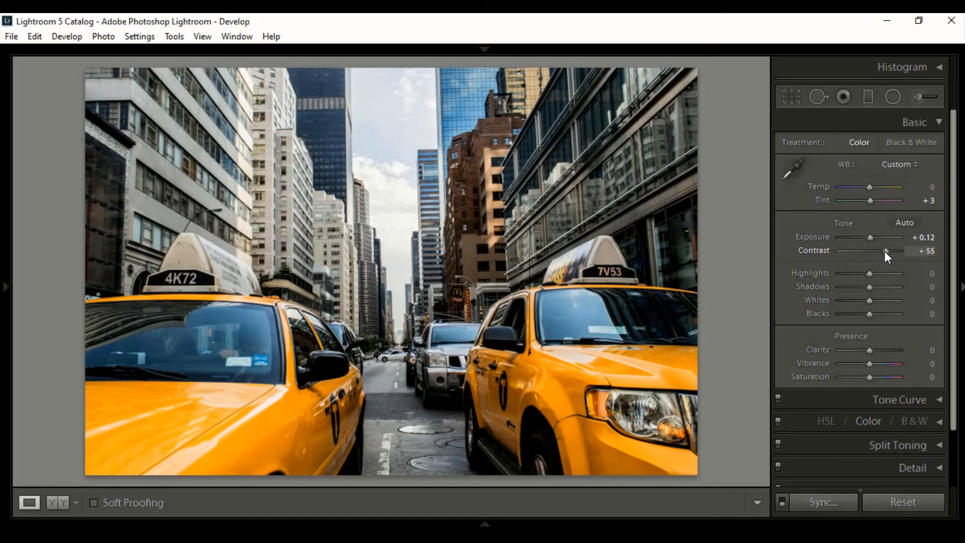
click(936, 250)
text(5)
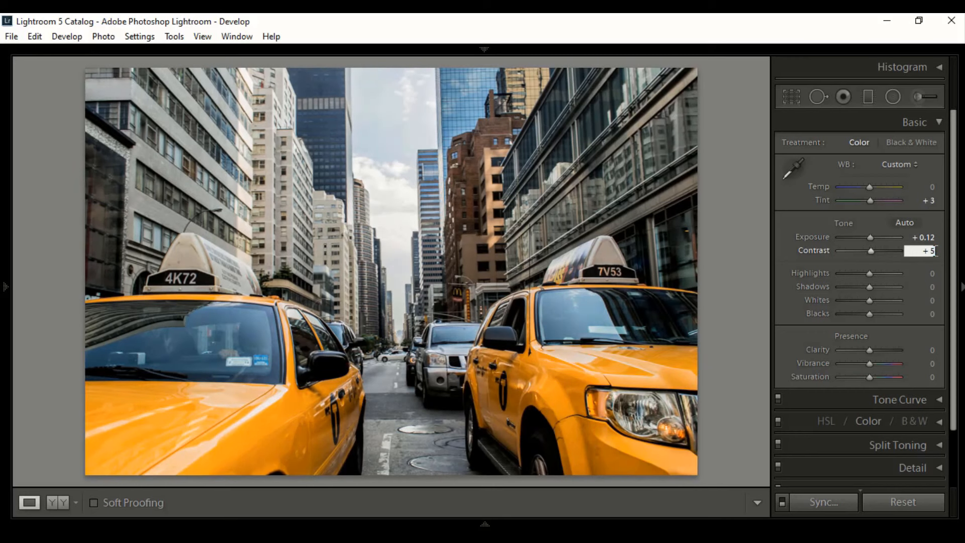
text(0)
key(Return)
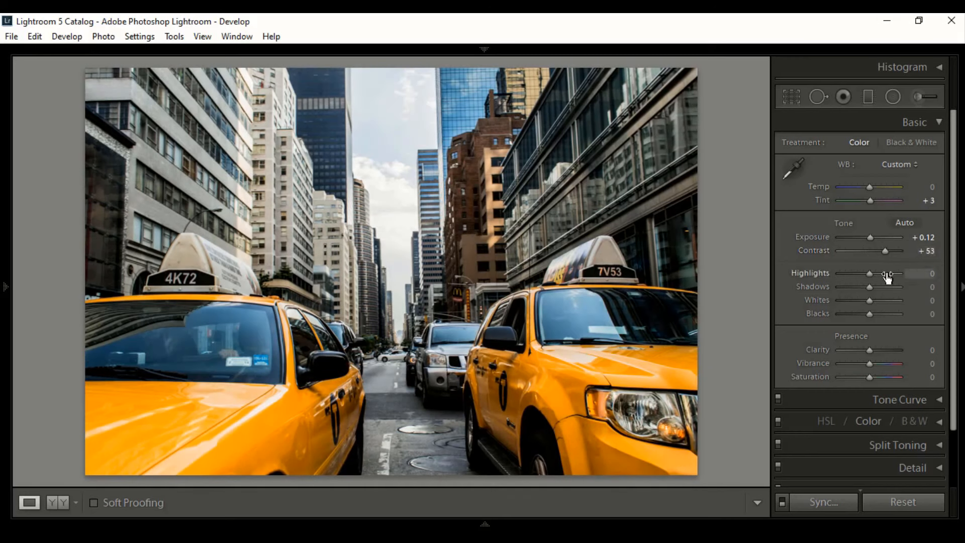
- Lower Highlights to -100 and raise Shadows to +15
drag(868, 273, 839, 278)
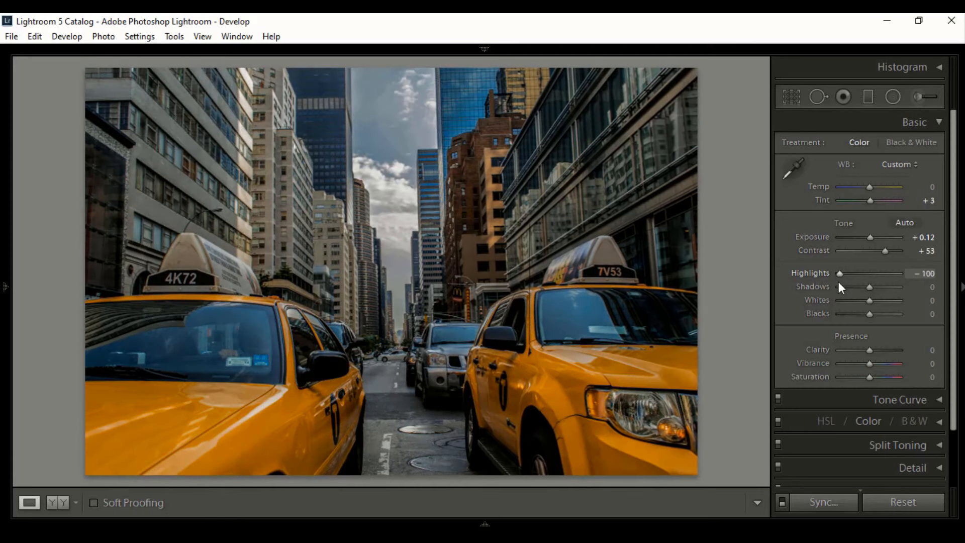
drag(870, 288, 872, 288)
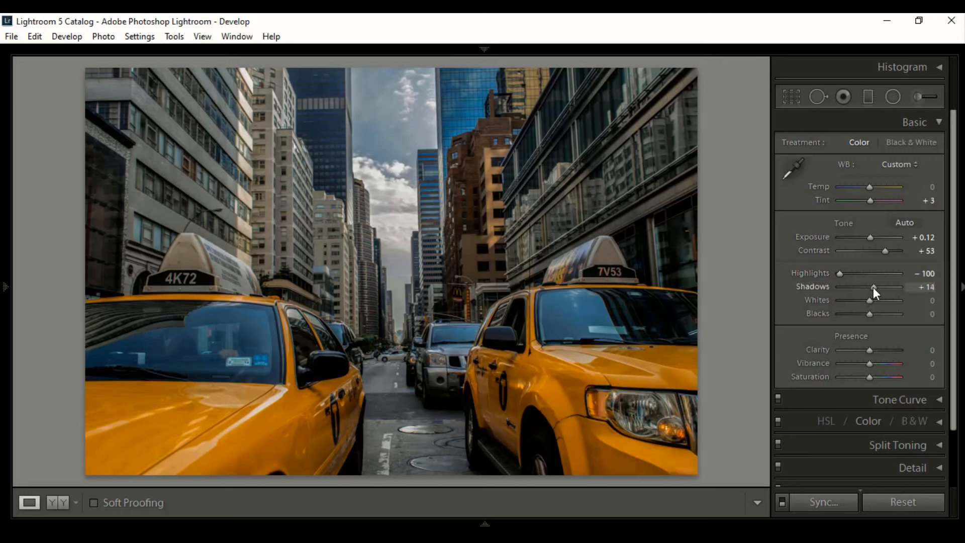
click(931, 287)
key(Return)
- Set Whites to -18 and Blacks to +62
drag(933, 290, 864, 300)
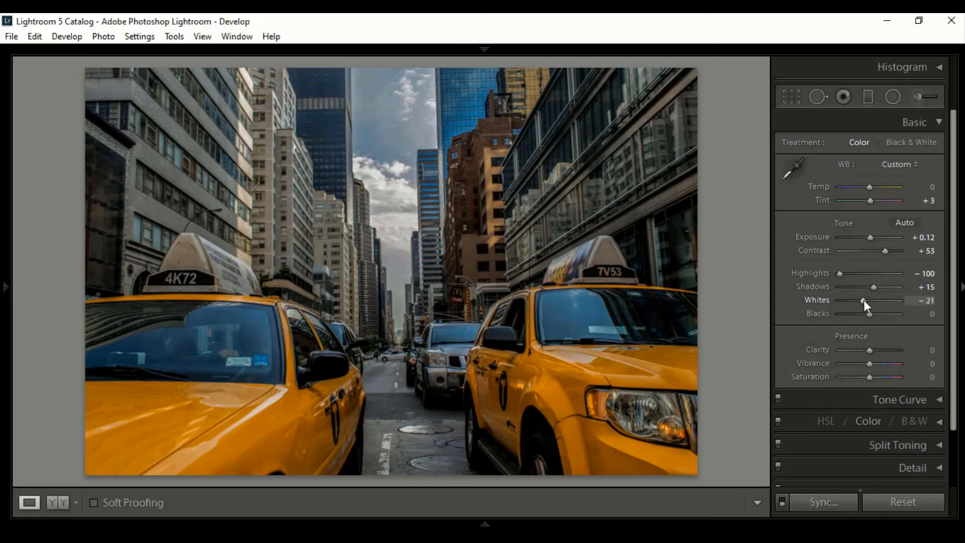
click(930, 302)
key(BackSpace)
text(18)
key(Return)
drag(872, 314, 892, 315)
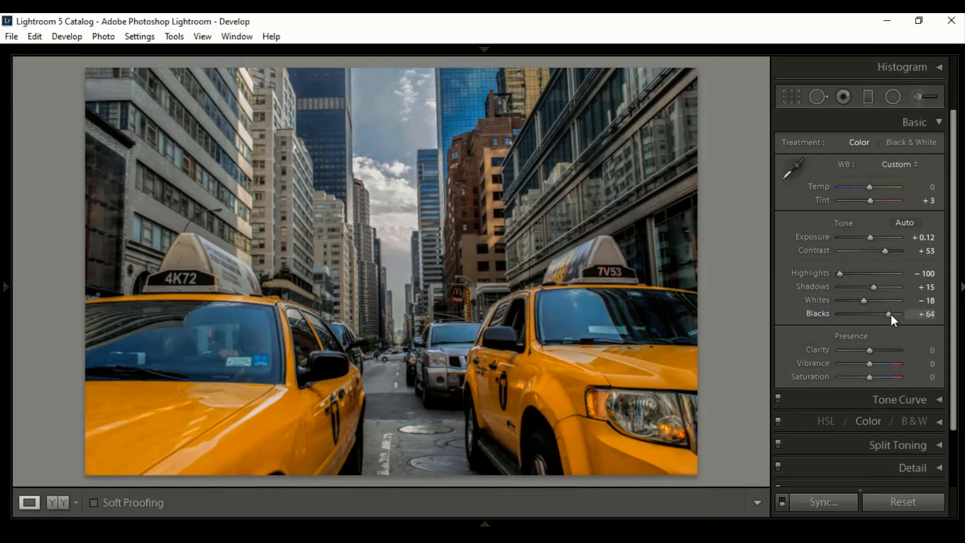
click(925, 312)
key(Return)
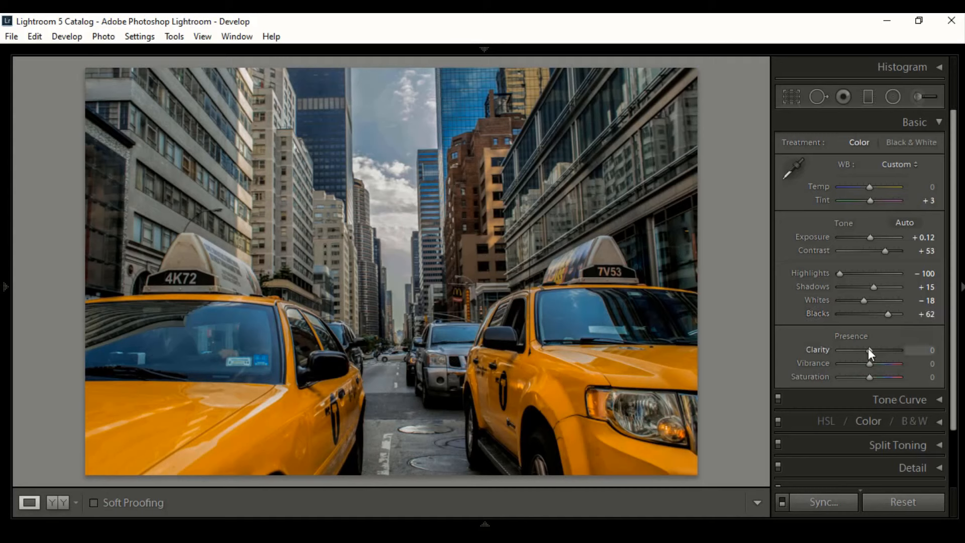
- Set the photo's Clarity to +6
drag(869, 349, 872, 349)
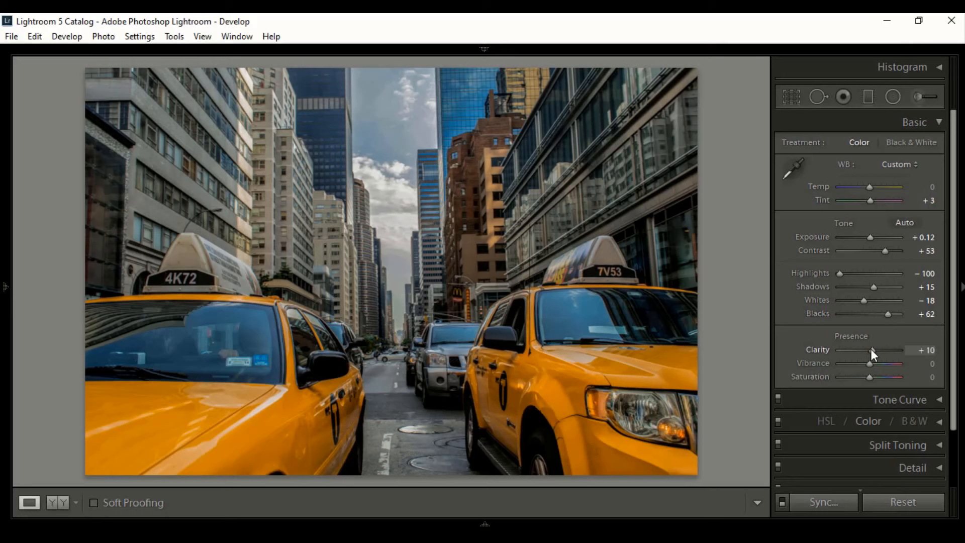
click(931, 352)
key(BackSpace)
text(6)
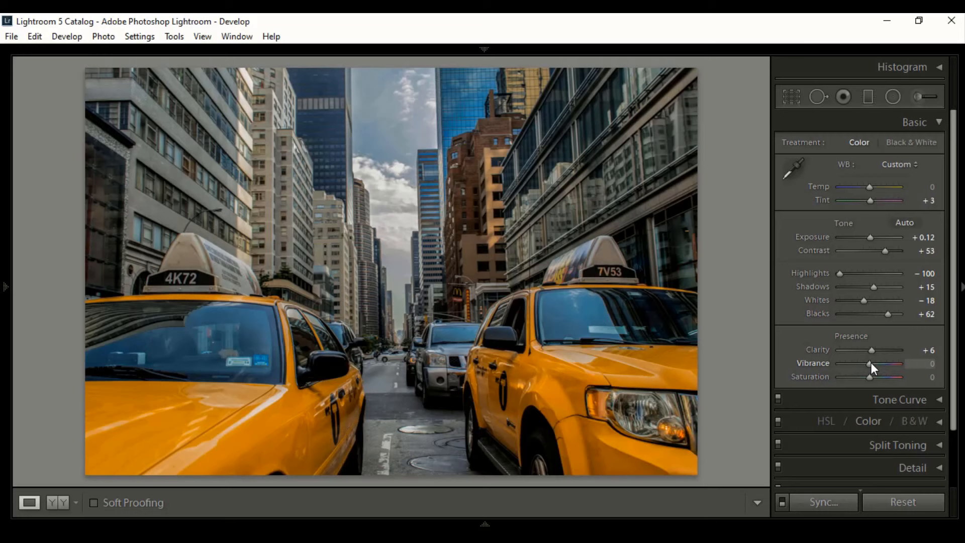
- Set Vibrance to +28 and Saturation to -50, finishing the basic adjustments
drag(871, 364, 879, 362)
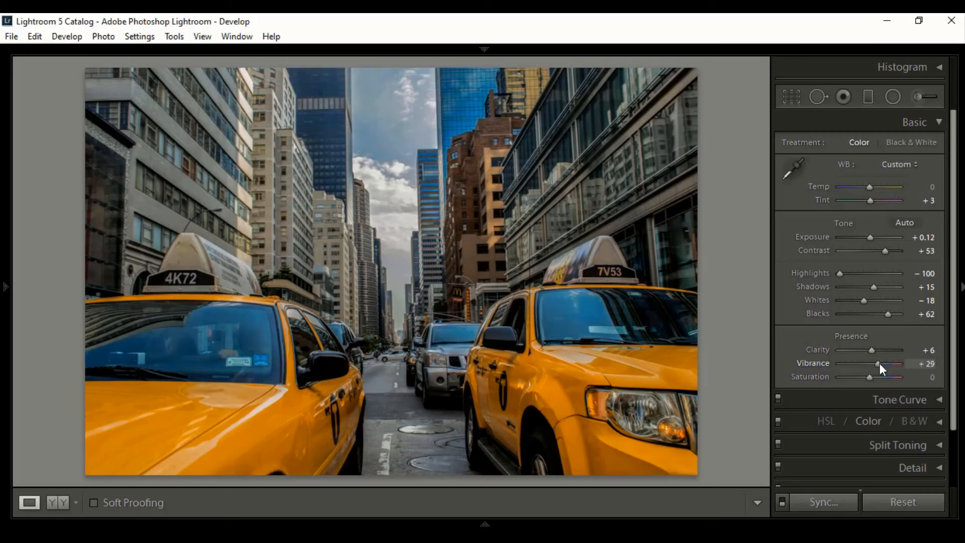
click(933, 365)
text(28)
key(Return)
drag(870, 378, 855, 378)
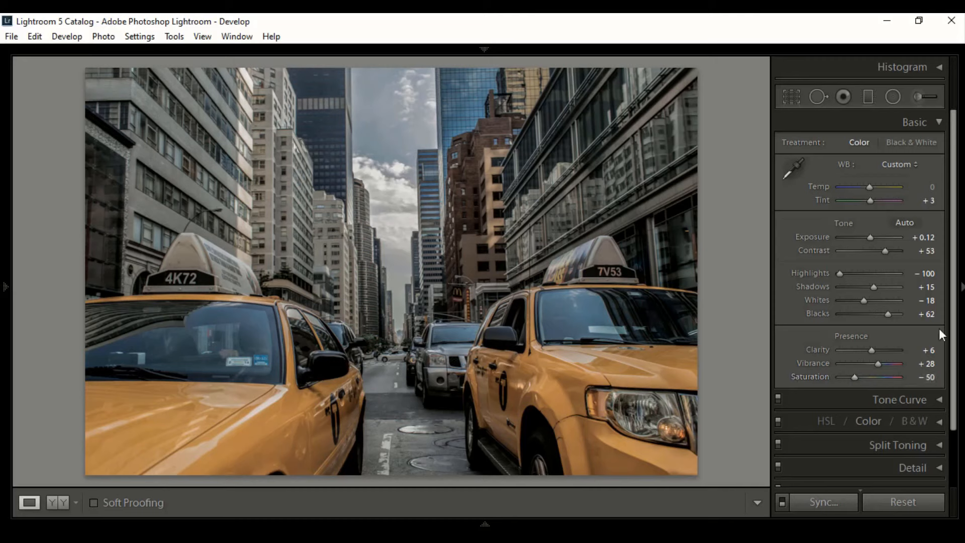
click(939, 122)
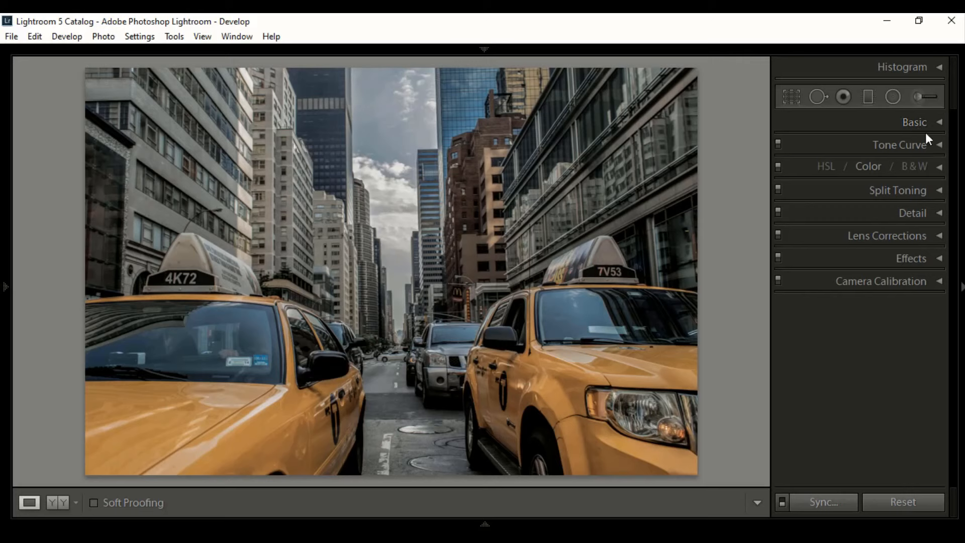
- Raise the RGB tone curve's black point slightly and add slightly lowered points in the shadows and midtones
click(939, 145)
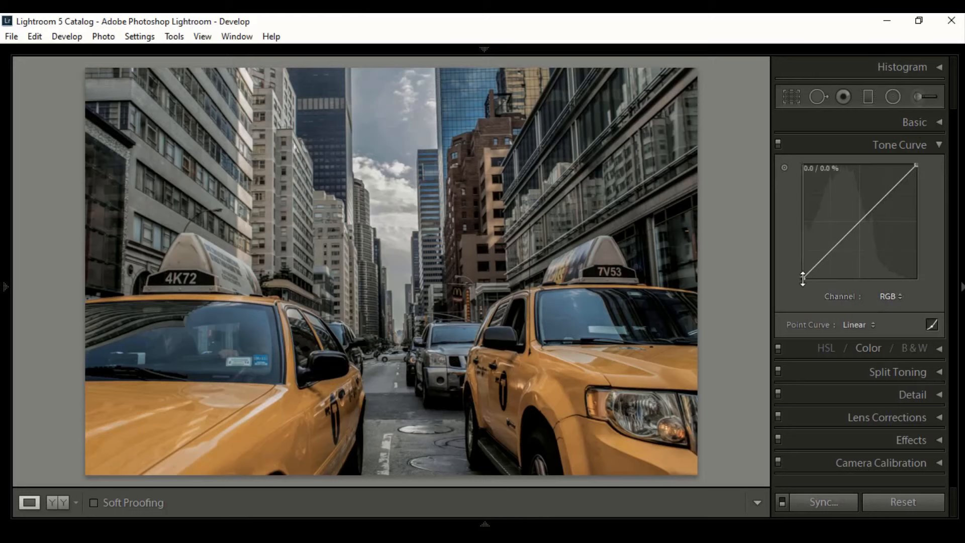
drag(803, 279, 803, 276)
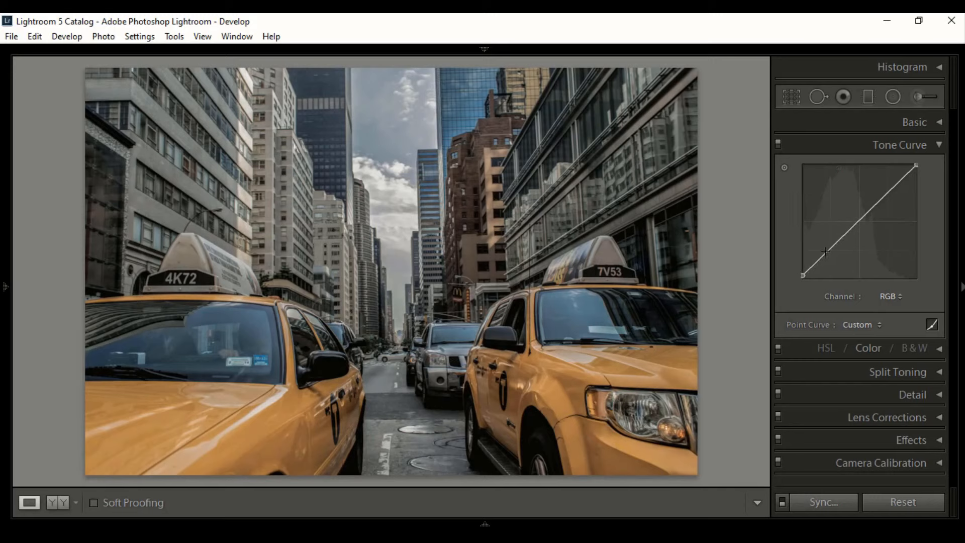
drag(825, 251, 828, 254)
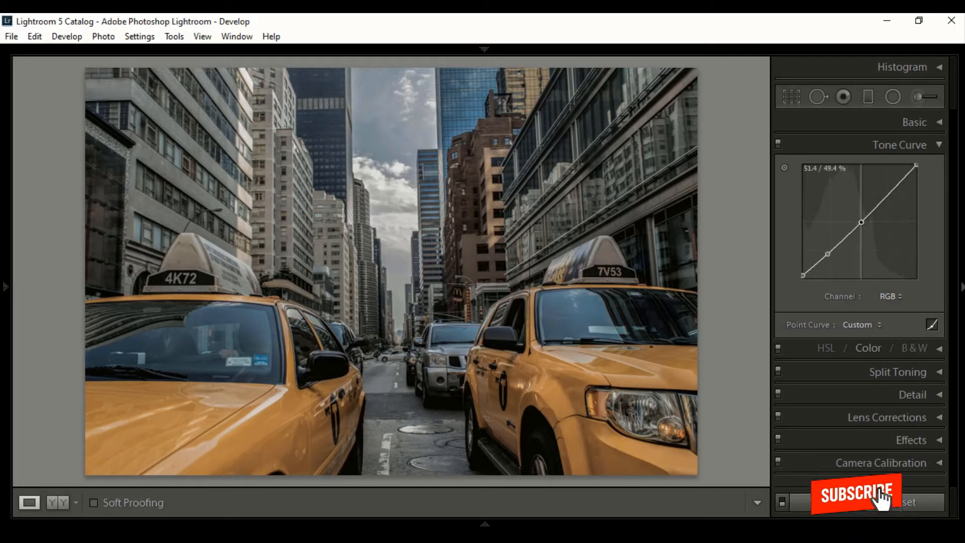
drag(862, 219, 862, 224)
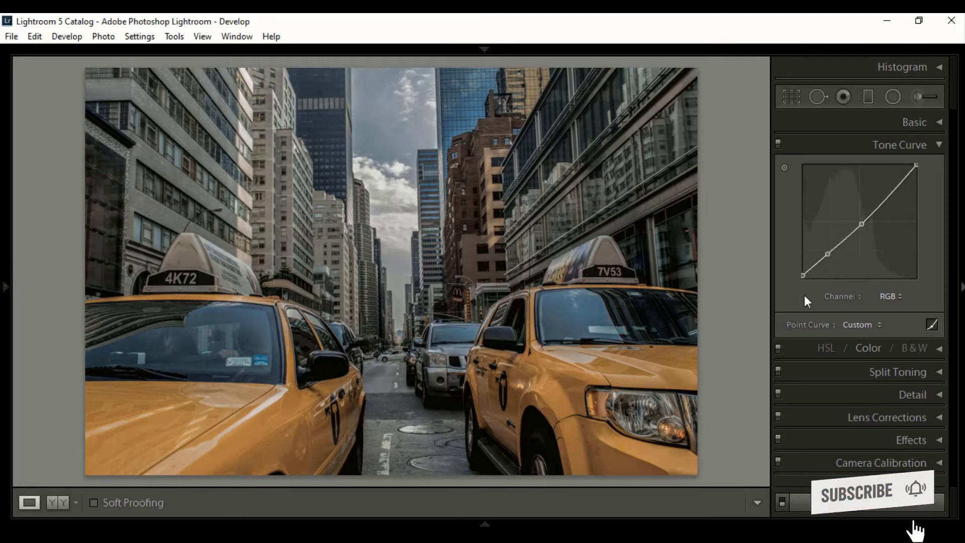
drag(828, 254, 826, 256)
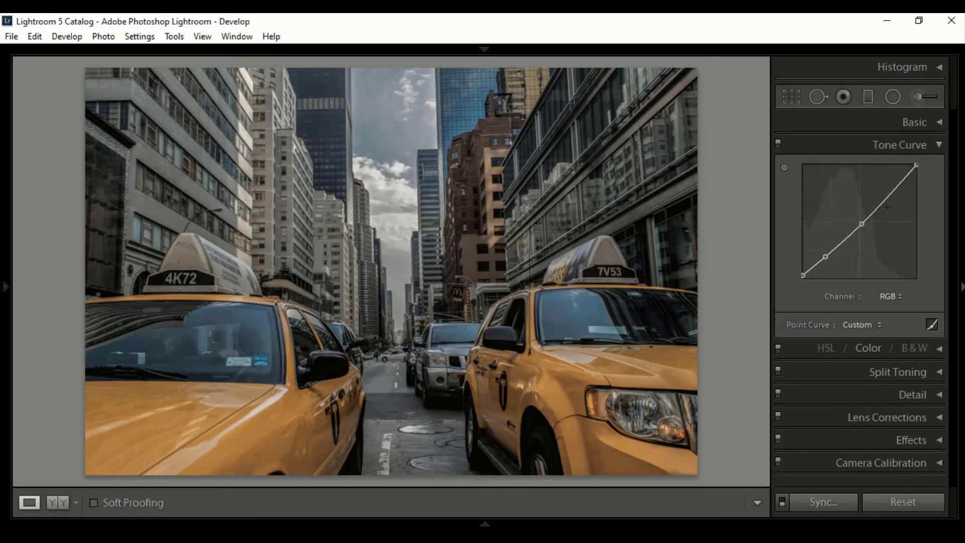
- Move the white point of the Red channel's tone curve slightly inward along the upper edge
click(886, 296)
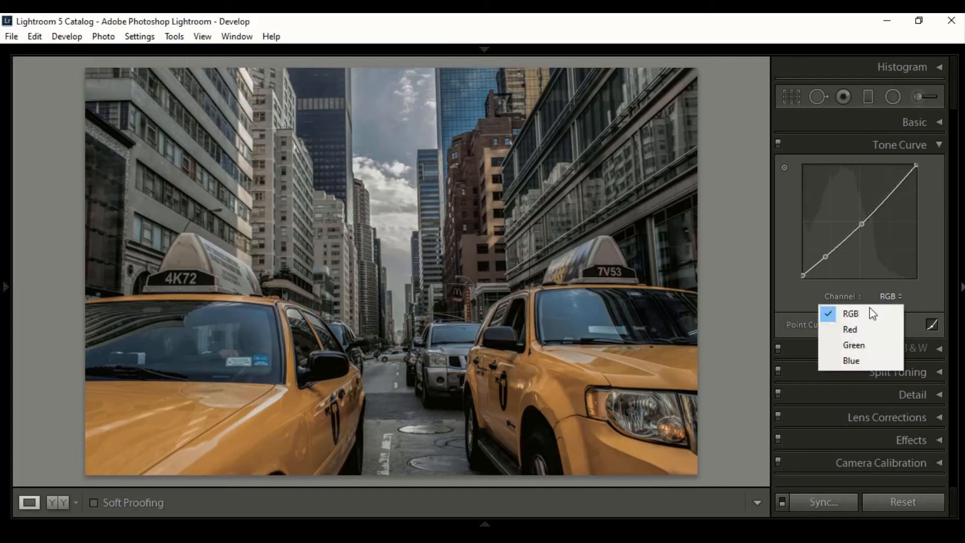
click(834, 327)
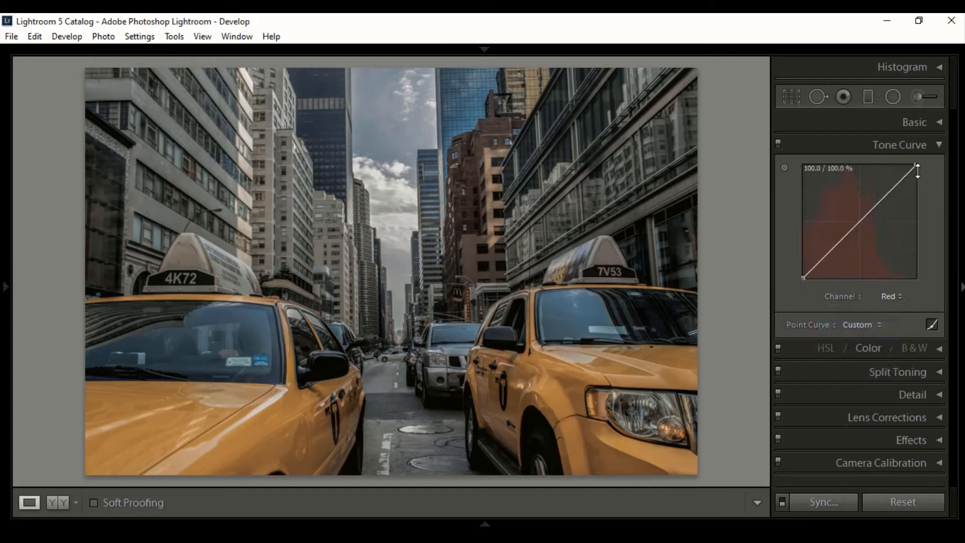
drag(915, 165, 912, 165)
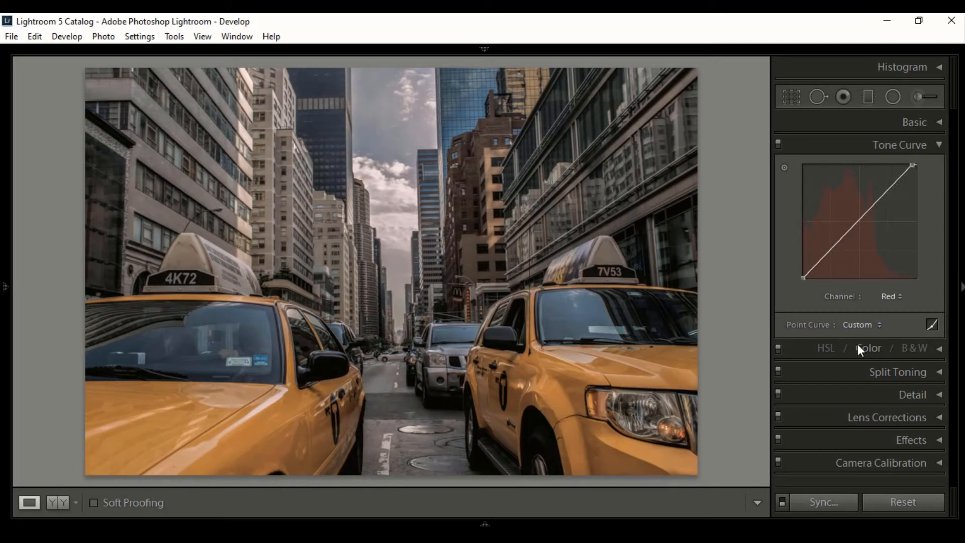
- Move the white point of the Green channel's tone curve slightly inward along the upper edge
click(892, 297)
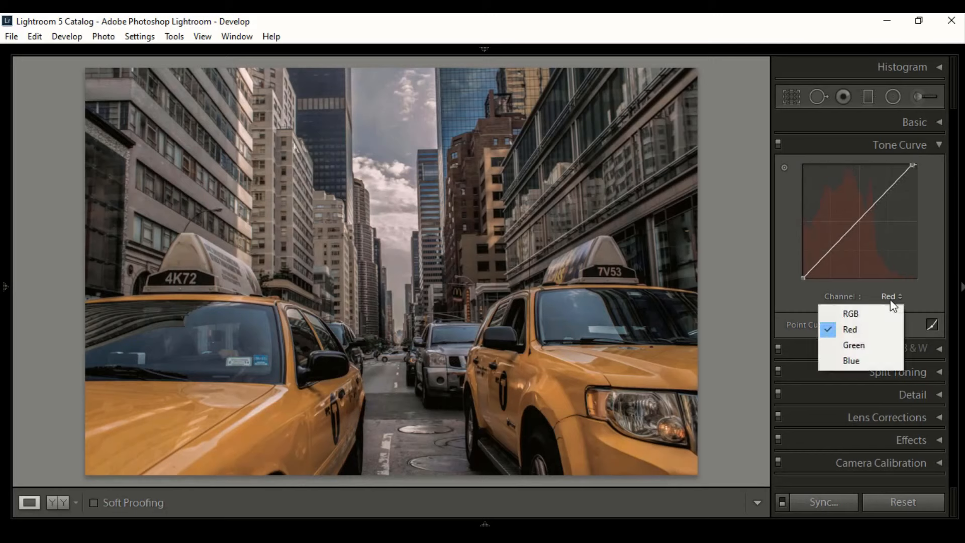
click(860, 344)
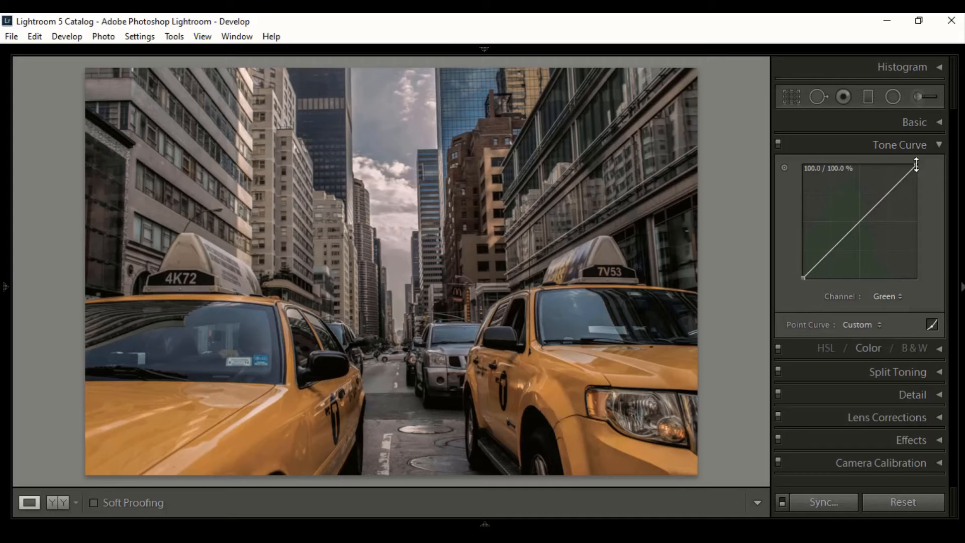
drag(916, 165, 913, 165)
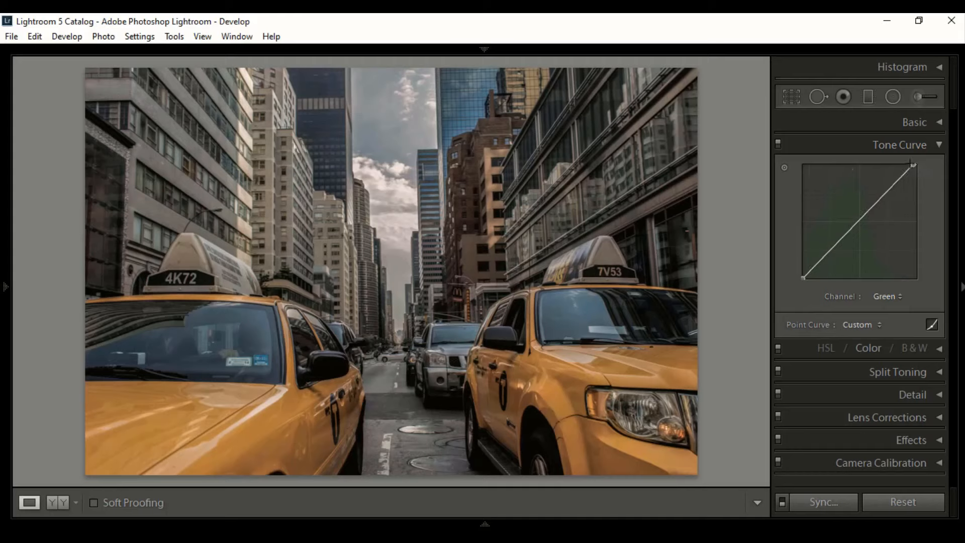
- Move the white point of the Blue channel's tone curve slightly inward along the upper edge, finishing the tone curve
click(883, 296)
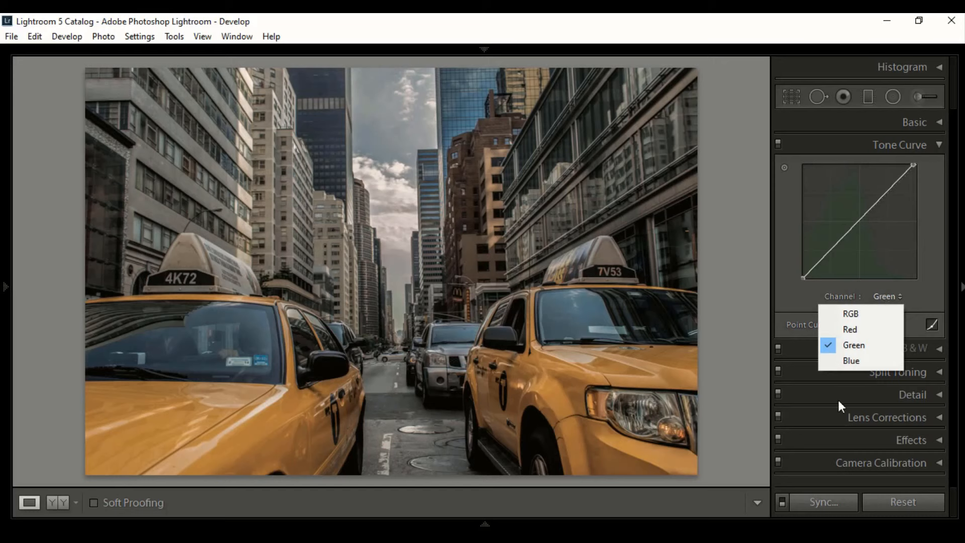
click(853, 361)
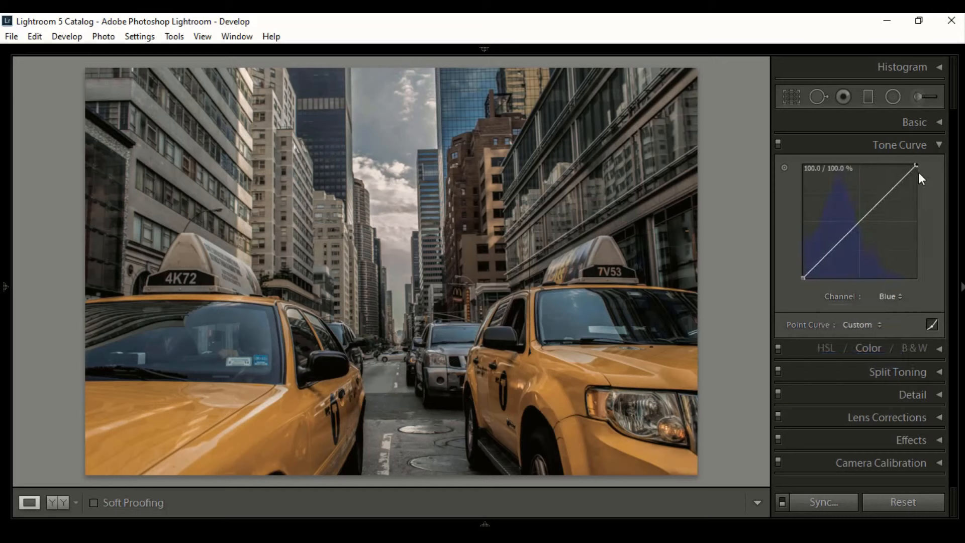
drag(916, 166, 910, 164)
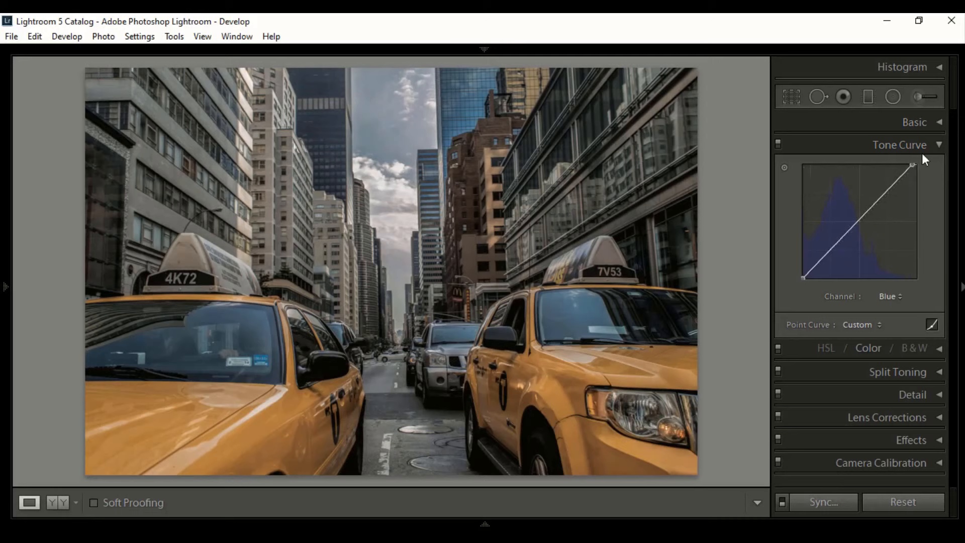
click(940, 146)
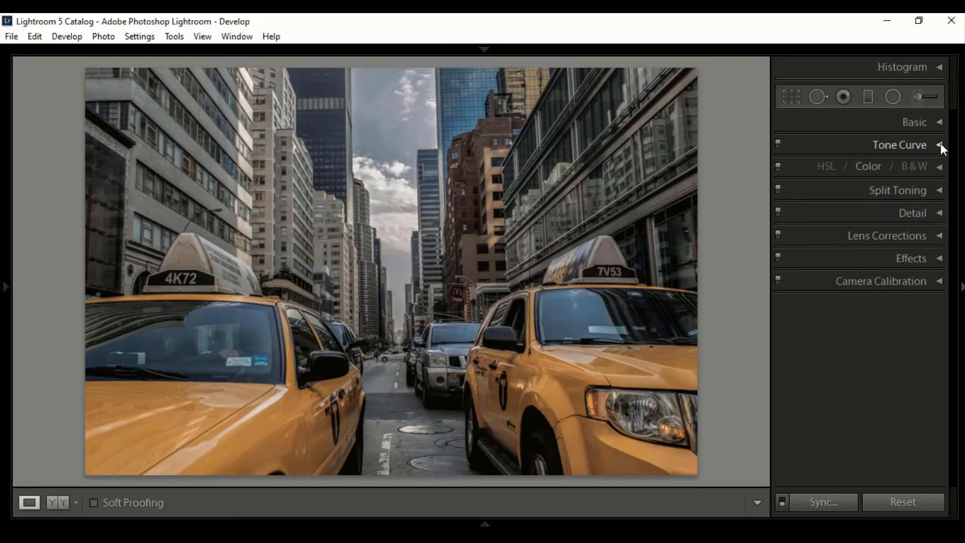
click(939, 123)
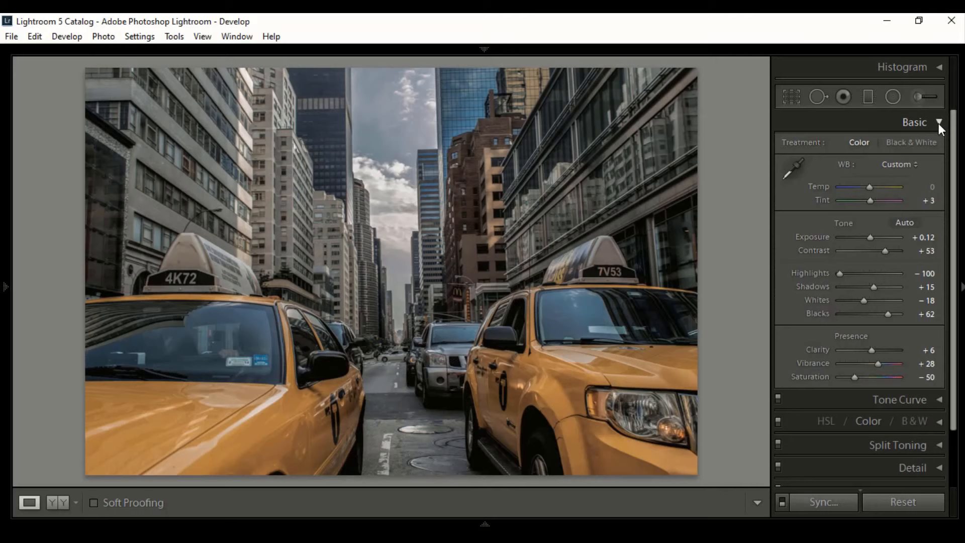
click(940, 122)
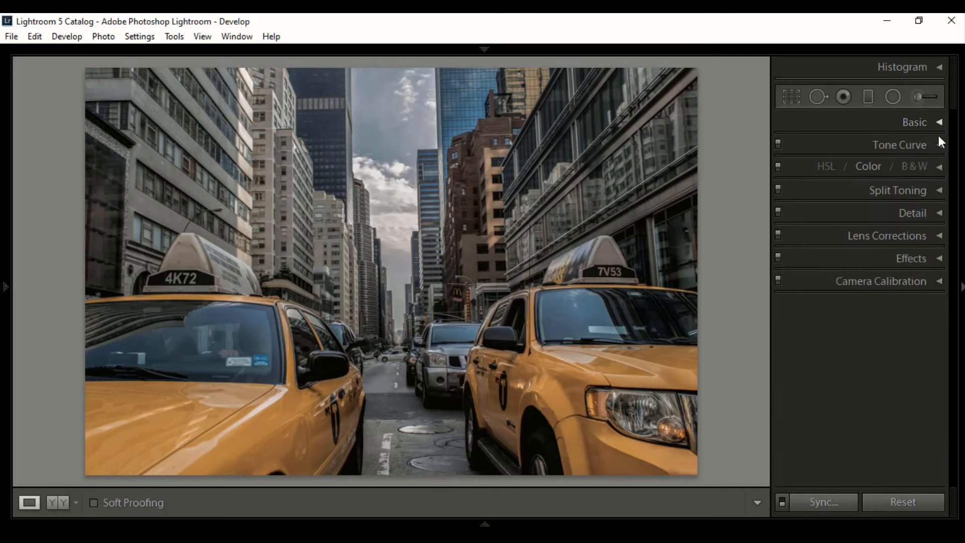
- In the per-color adjustments, set the red hue to -51 and slightly lower the red luminance
click(881, 166)
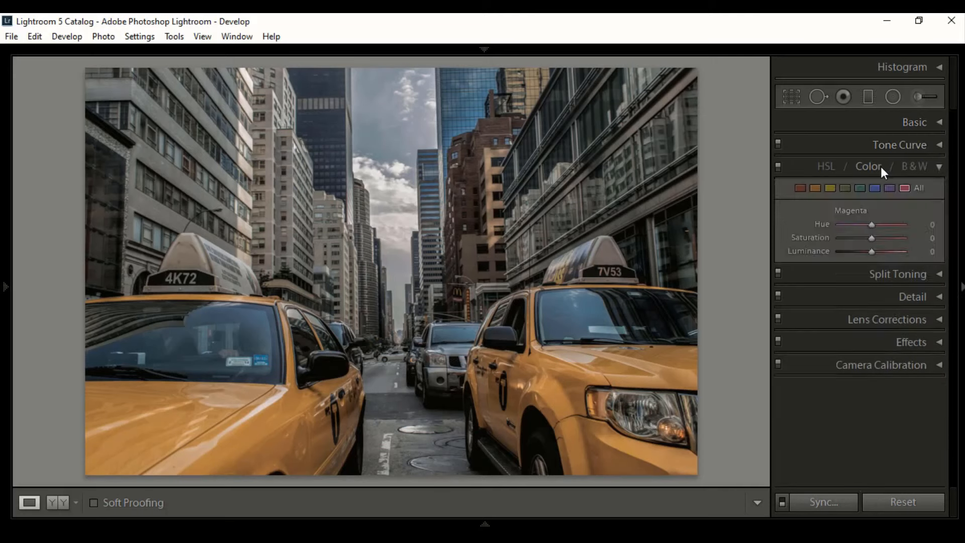
click(799, 189)
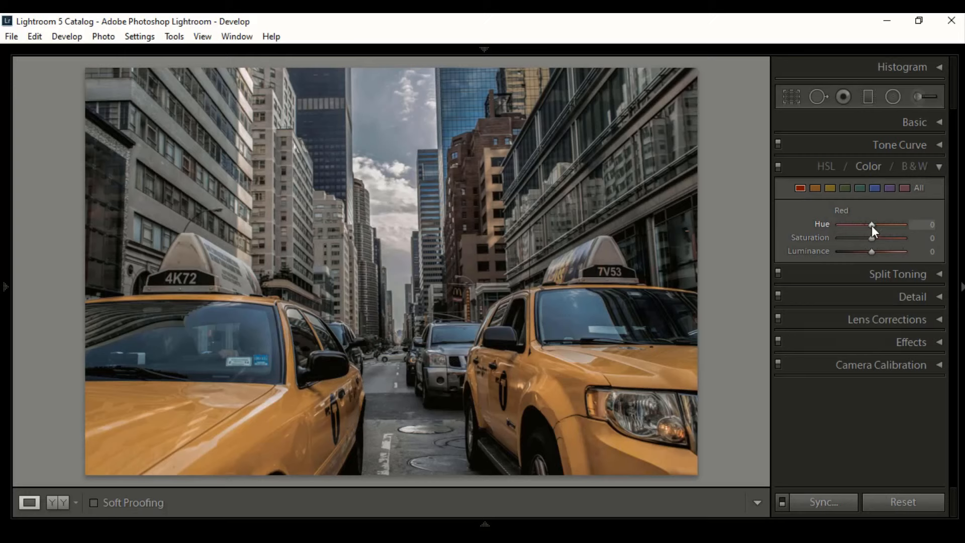
drag(872, 225, 855, 224)
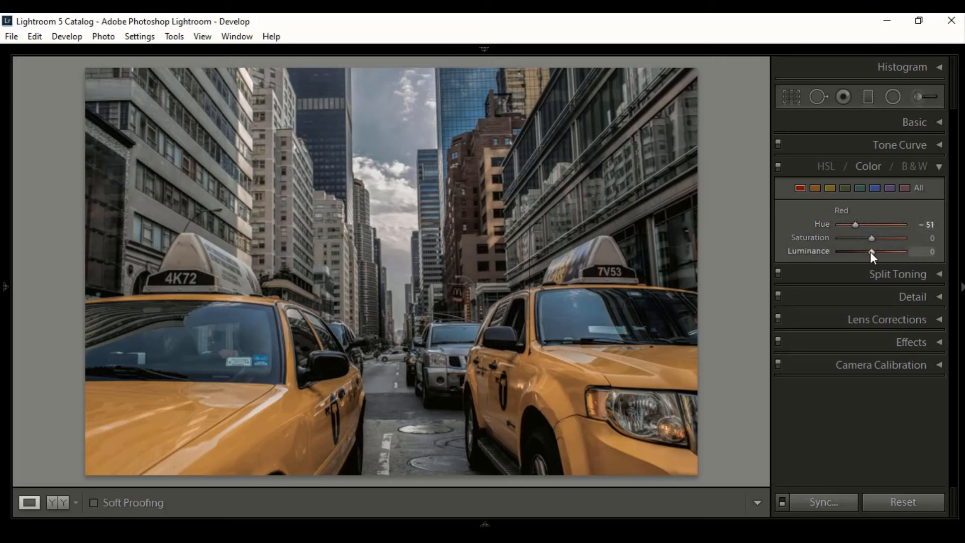
drag(870, 251, 862, 250)
- Set the orange hue to -16, saturation to +16 and luminance to +8
click(816, 188)
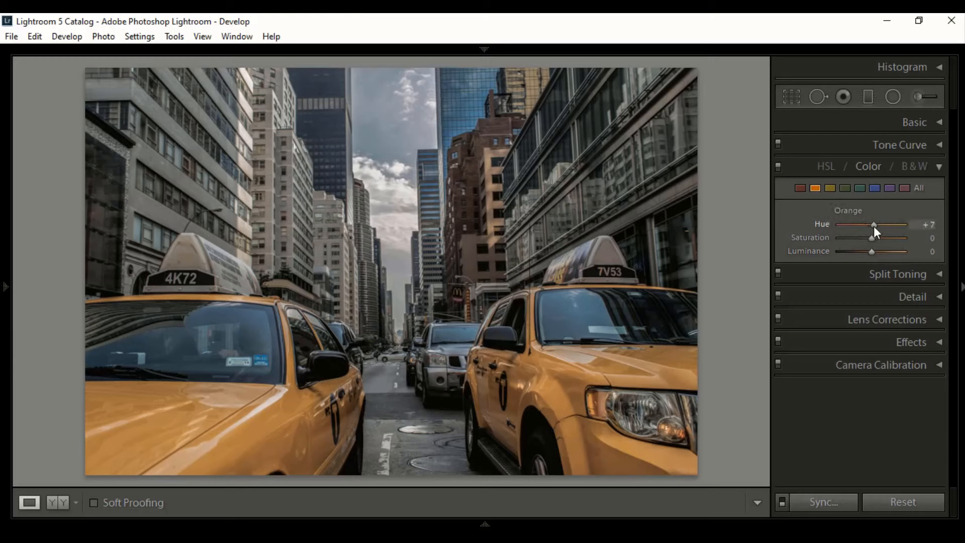
drag(874, 226, 874, 227)
mouse_move(876, 226)
mouse_down()
mouse_move(858, 224)
mouse_move(866, 224)
mouse_up()
drag(871, 236, 877, 237)
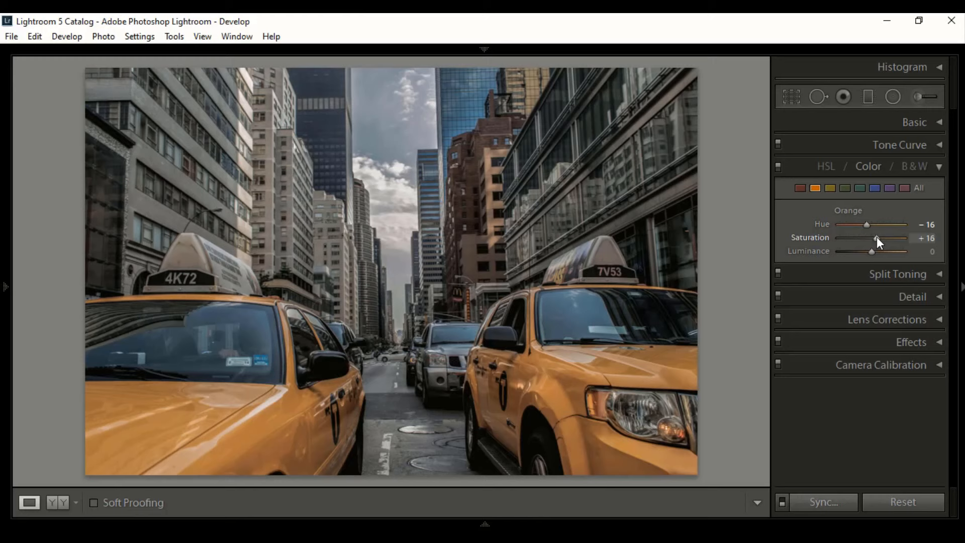
drag(871, 254, 874, 255)
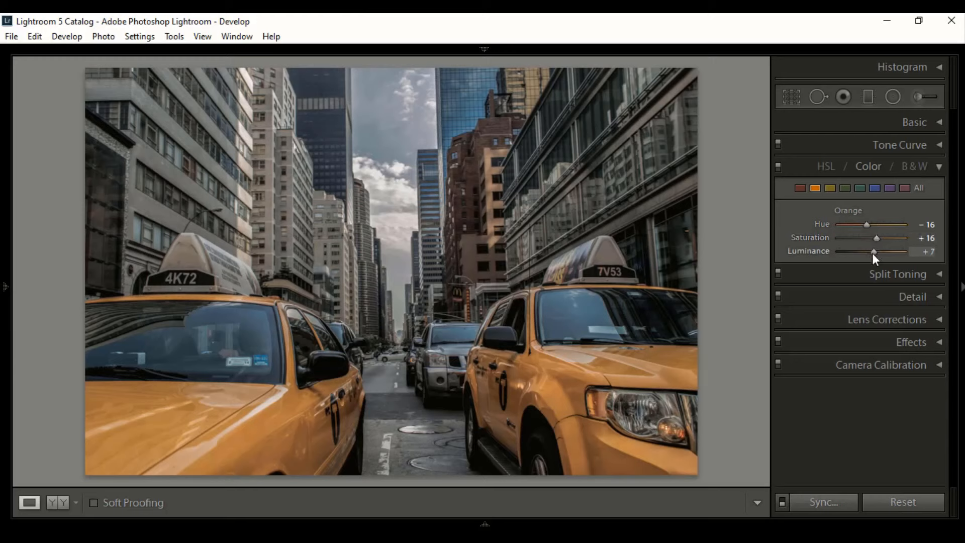
click(931, 252)
text(8)
key(Return)
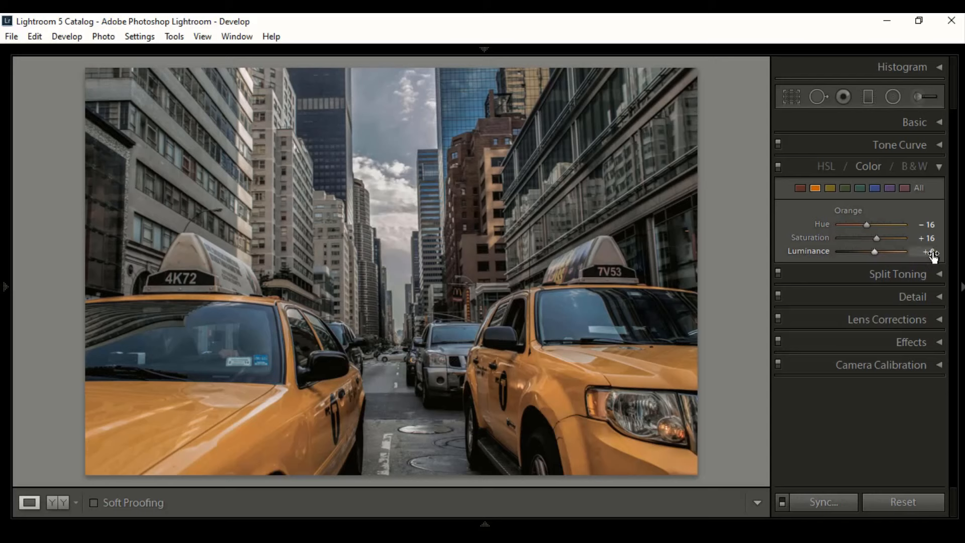
- Set the yellow hue to -44 and saturation to +28, and moderately lower the yellow luminance
click(830, 187)
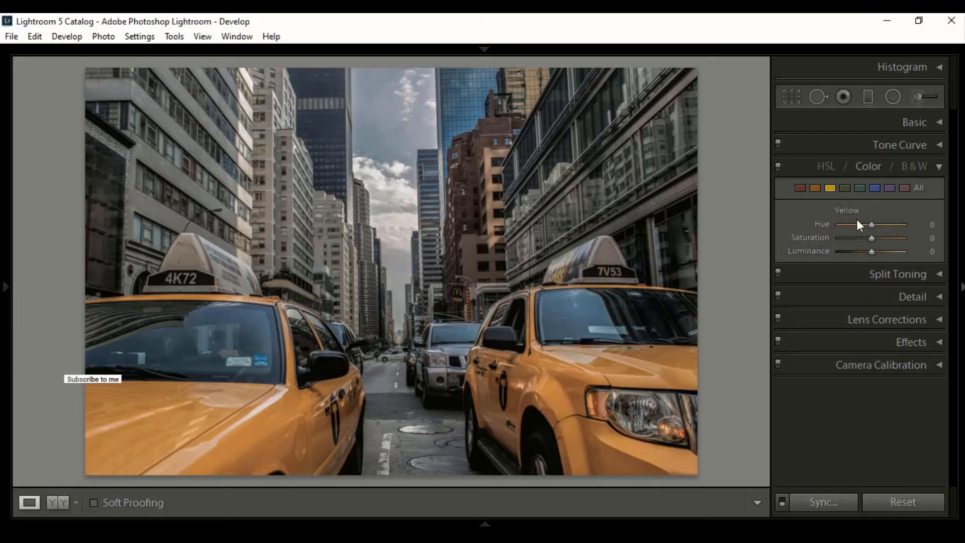
drag(871, 225, 863, 225)
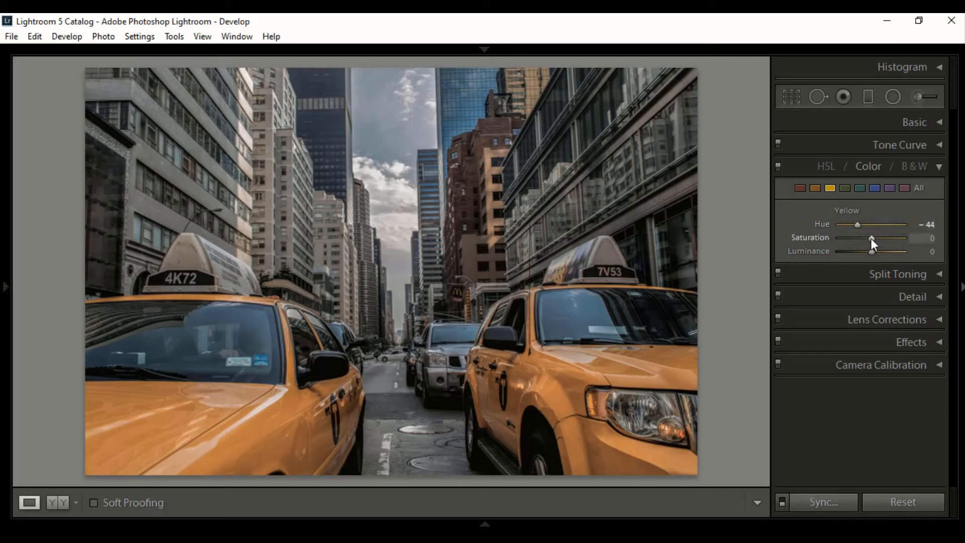
drag(870, 238, 876, 239)
drag(879, 239, 881, 240)
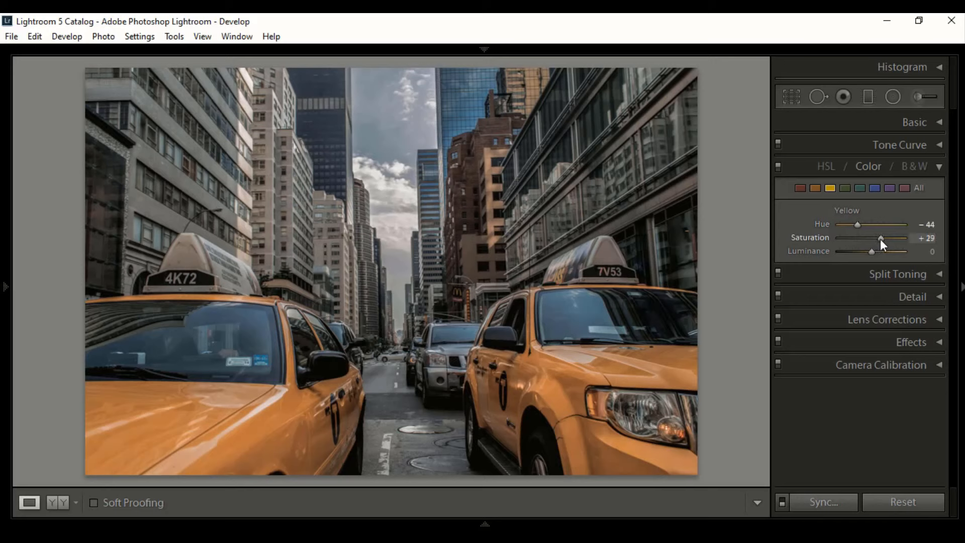
click(933, 242)
text(28)
key(Return)
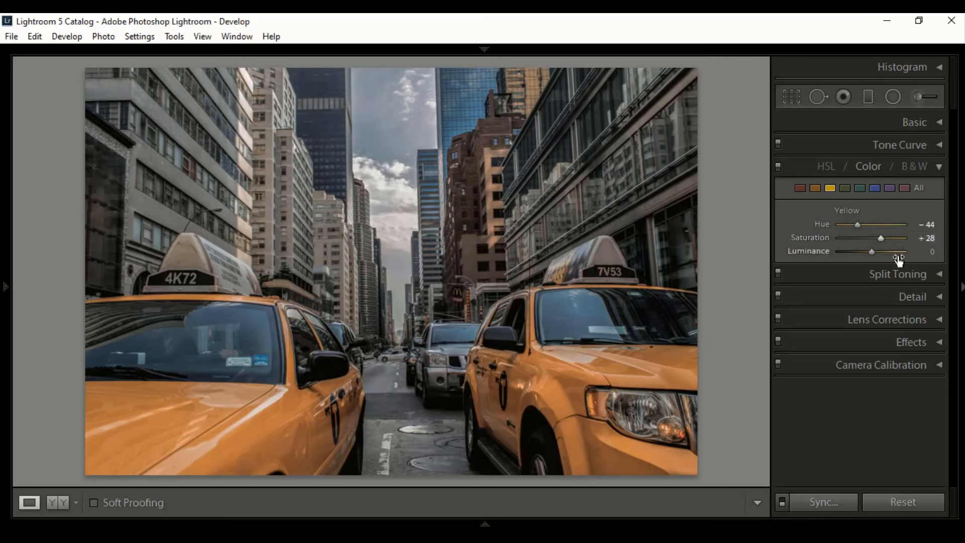
click(862, 252)
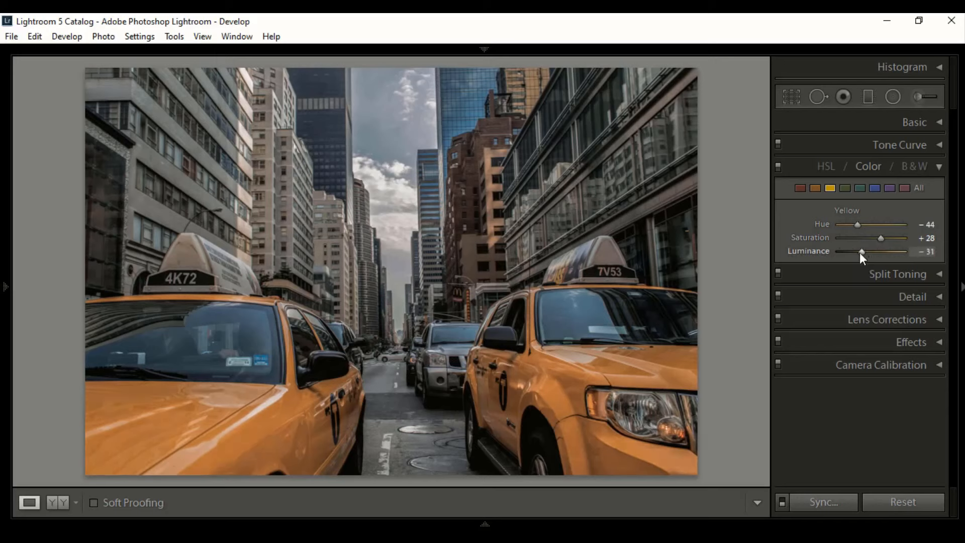
drag(860, 252, 862, 253)
- Set the green hue to -12 and saturation to -26, and strongly lower the green luminance
click(845, 189)
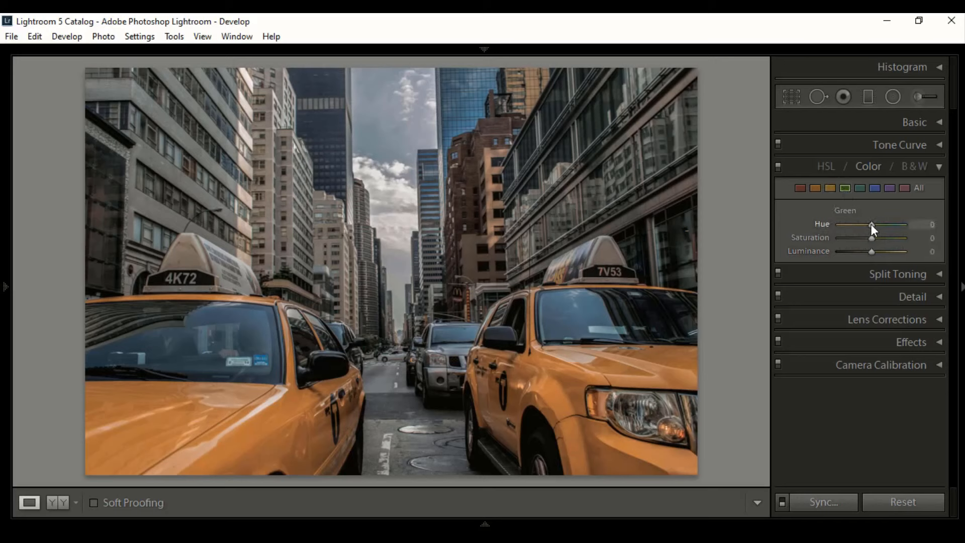
drag(870, 224, 868, 224)
click(928, 224)
text(12)
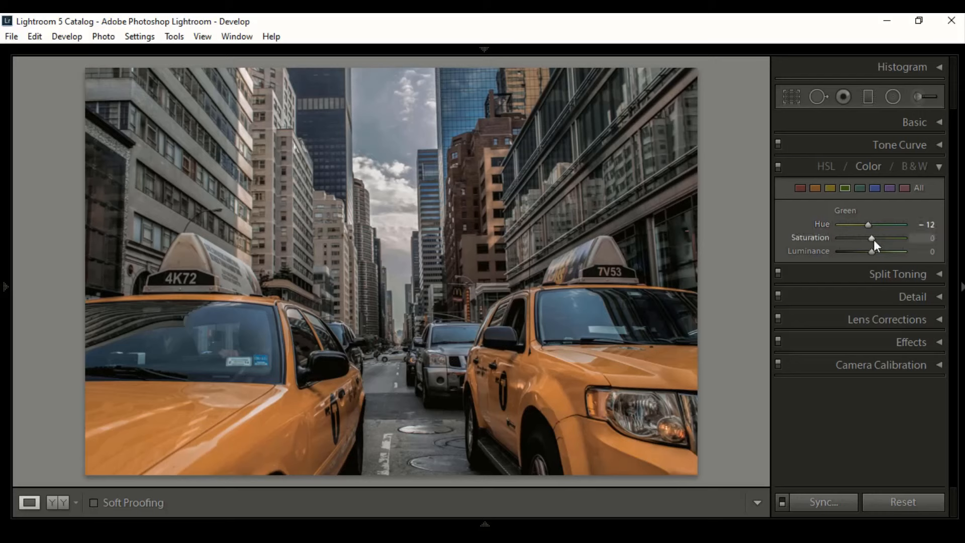
drag(872, 236, 864, 236)
click(931, 240)
text(3)
text(6)
key(Return)
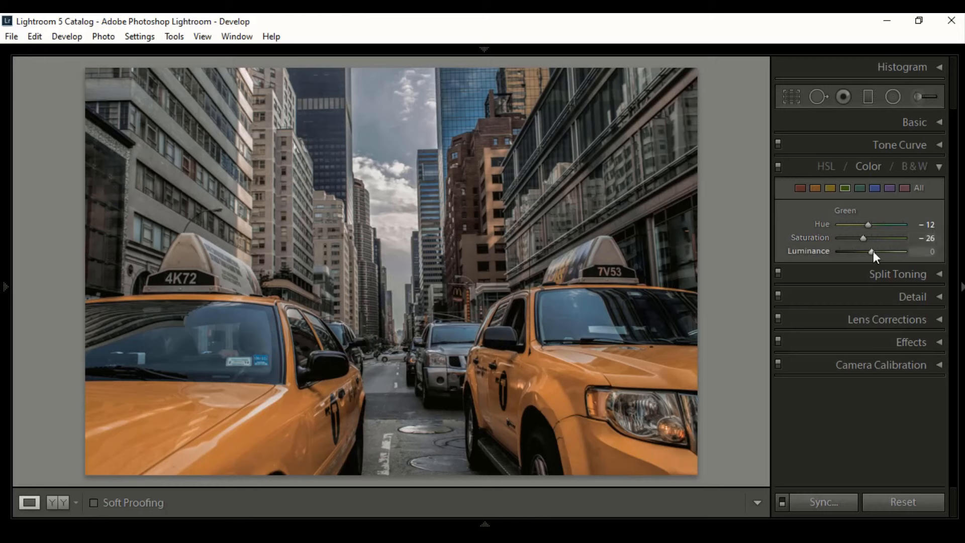
drag(872, 251, 849, 253)
- Set the aqua hue to -7, saturation to +20 and luminance to +6
click(860, 188)
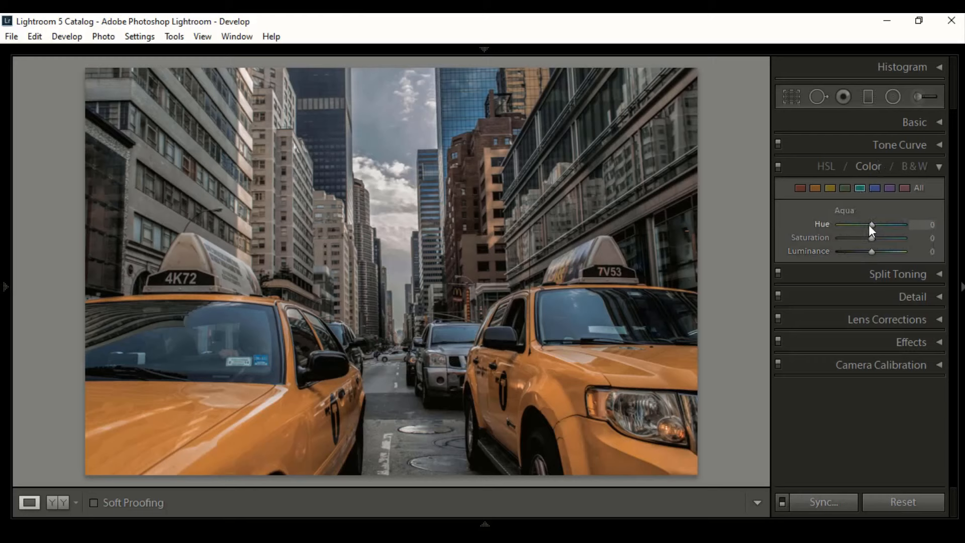
drag(870, 224, 868, 224)
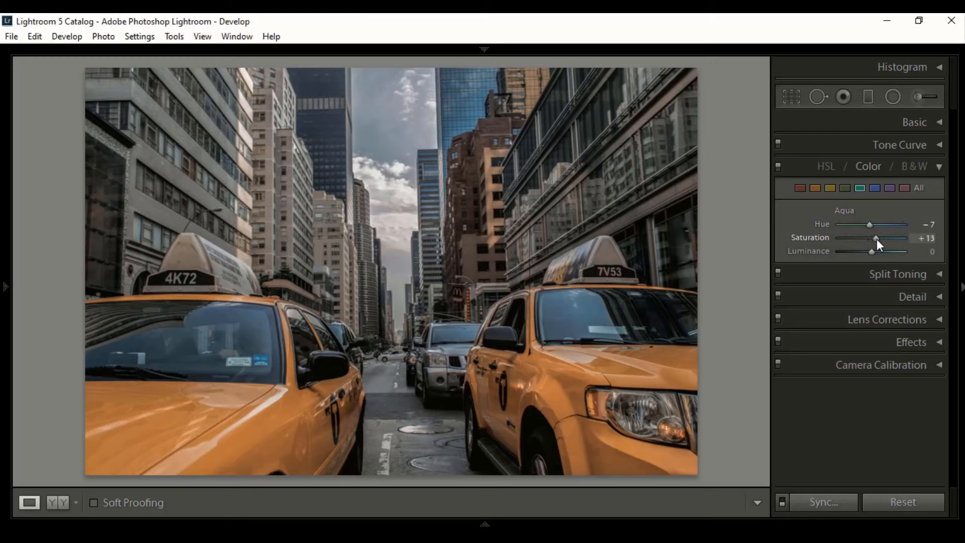
drag(877, 239, 878, 239)
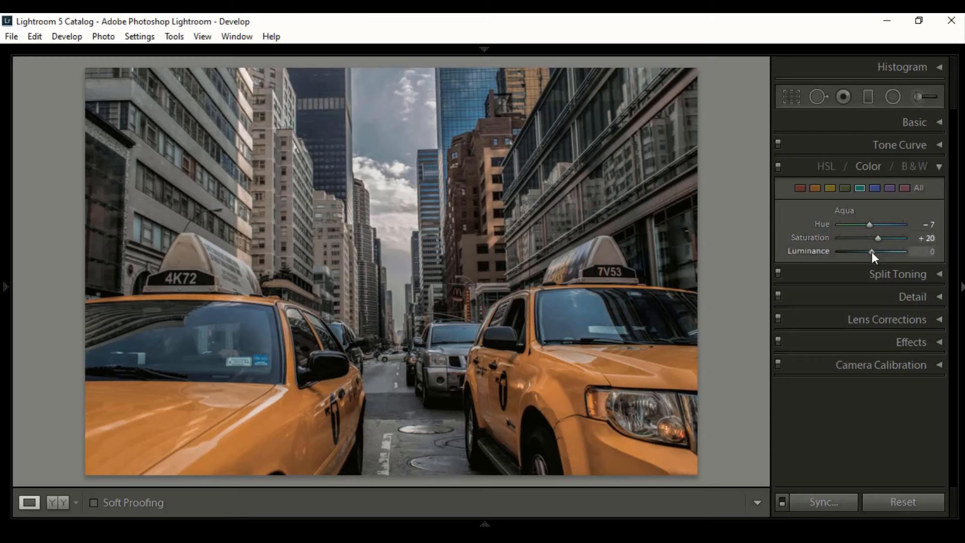
drag(872, 252, 874, 252)
click(932, 253)
text(6)
key(Return)
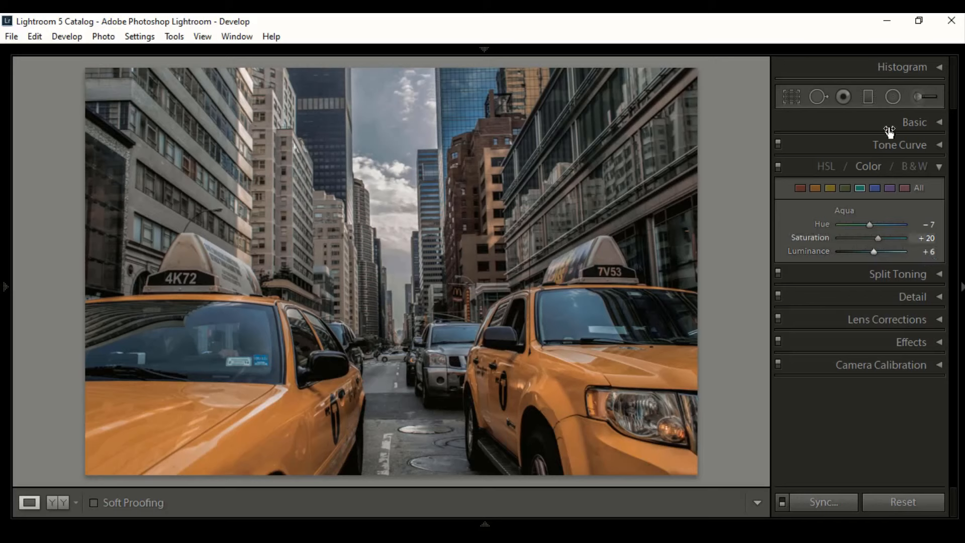
- Set the blue hue to -16, fully desaturate blue to -100 and raise its luminance to +78
click(877, 187)
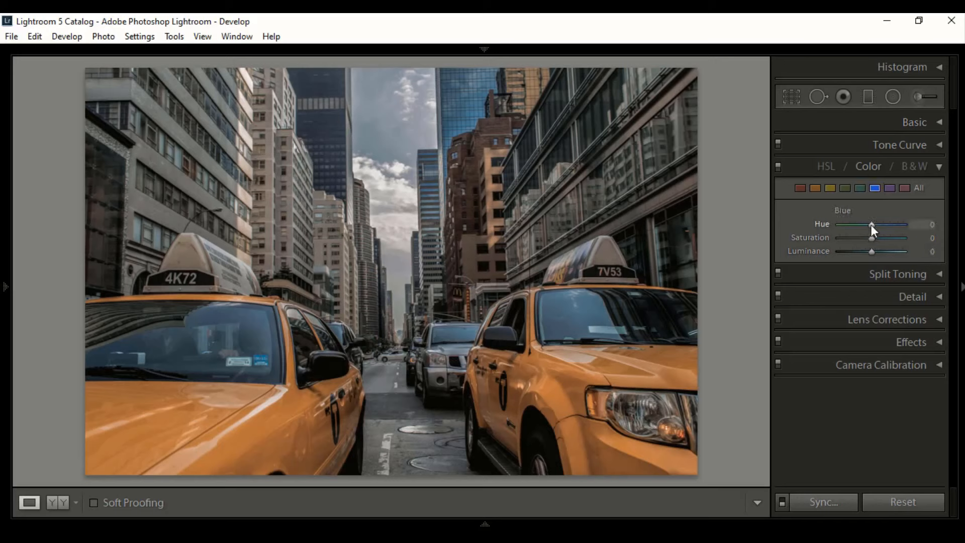
drag(870, 224, 865, 224)
click(927, 225)
text(16)
key(Return)
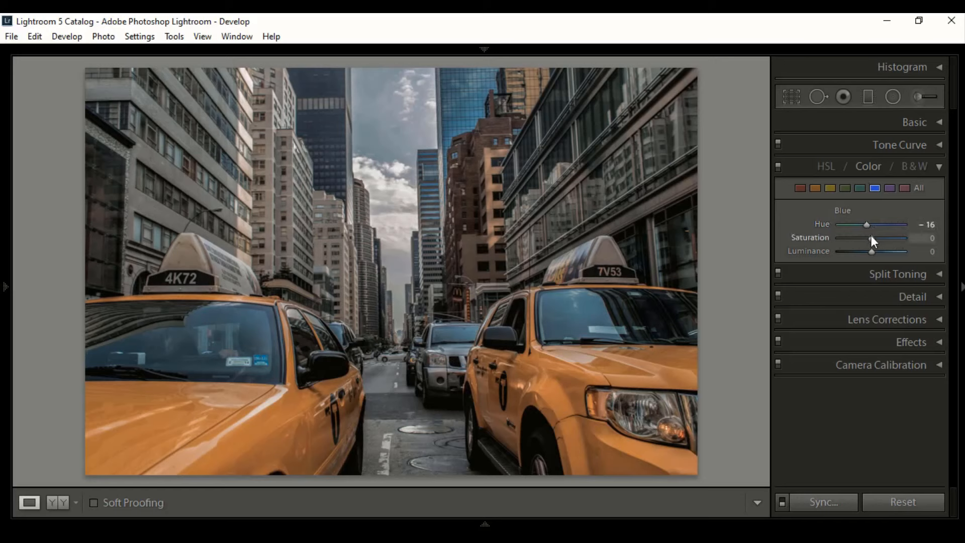
drag(870, 236, 834, 240)
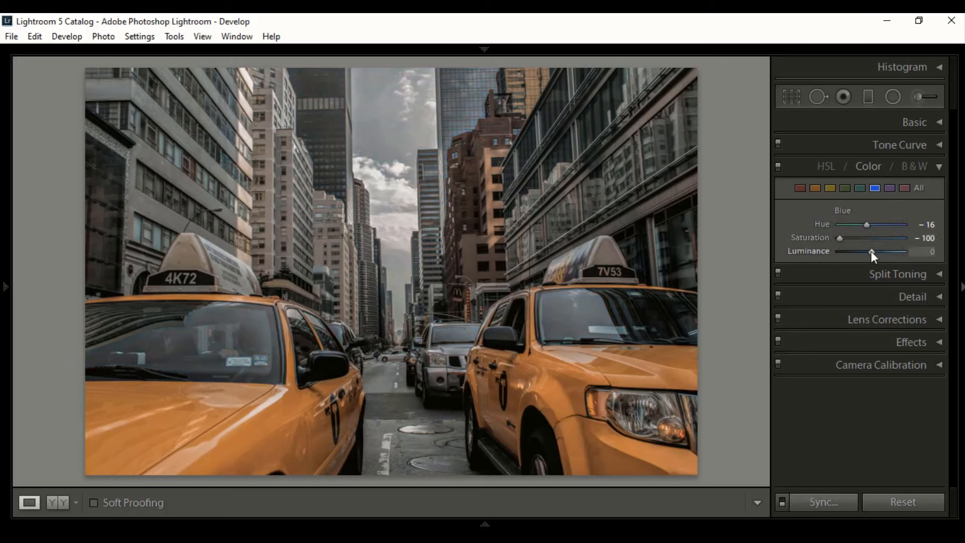
drag(872, 255, 895, 252)
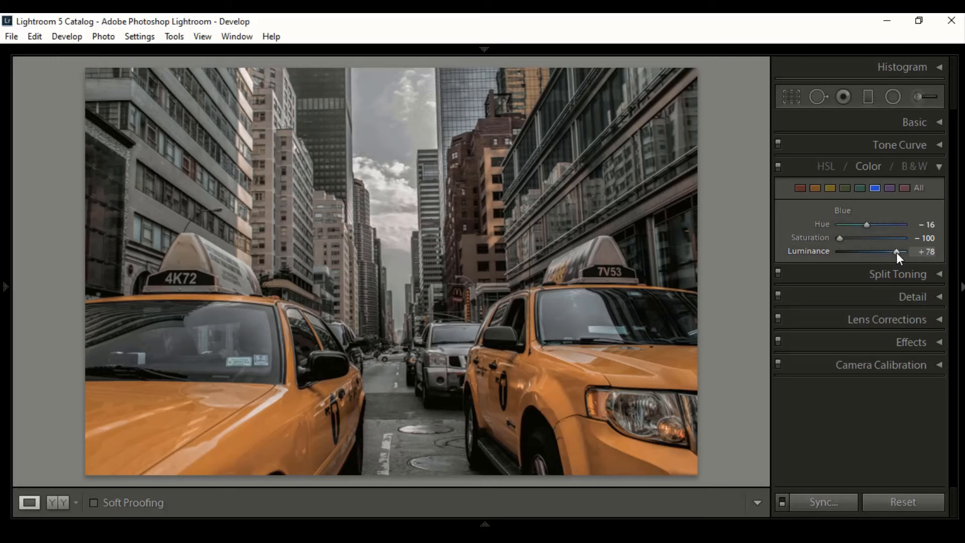
- Set the purple hue to +16 and saturation to -25
click(889, 188)
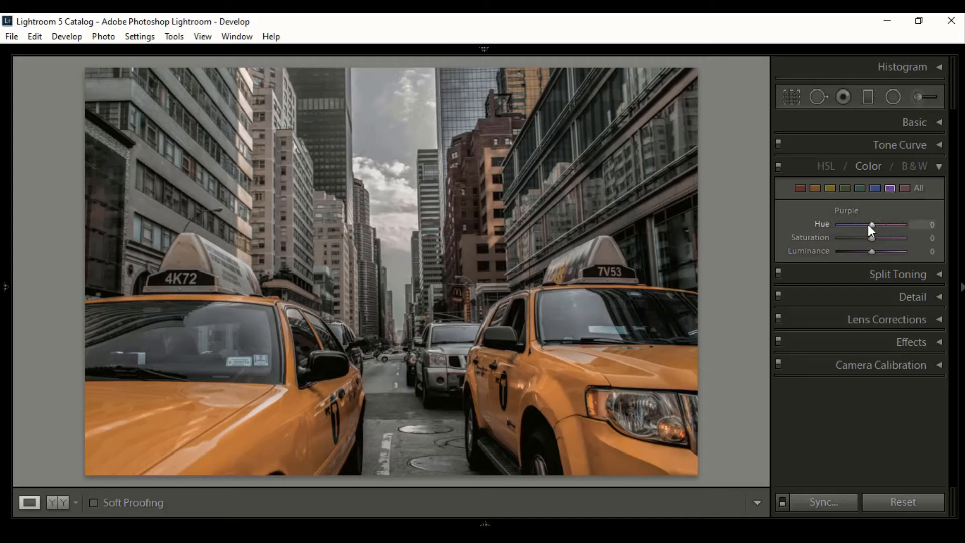
drag(872, 224, 875, 225)
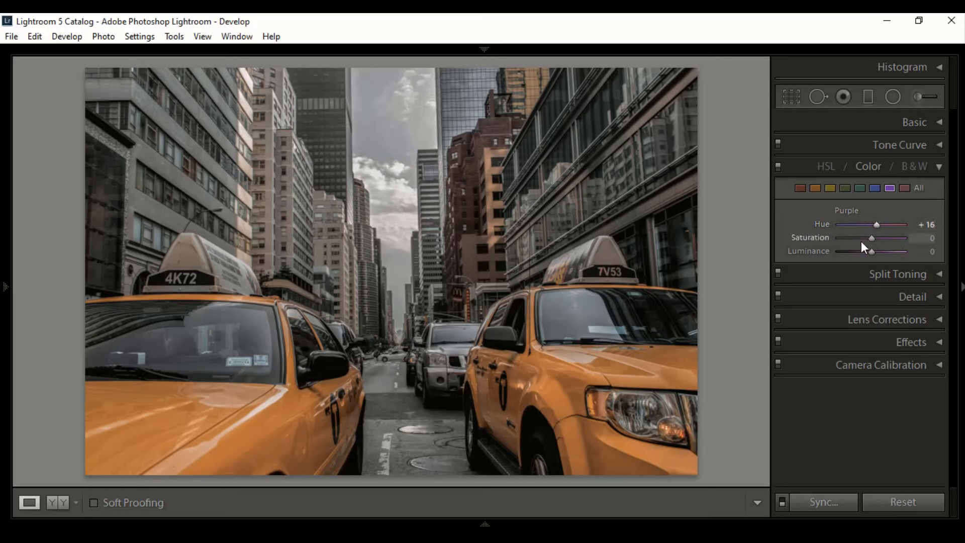
drag(871, 238, 864, 238)
click(930, 238)
key(Return)
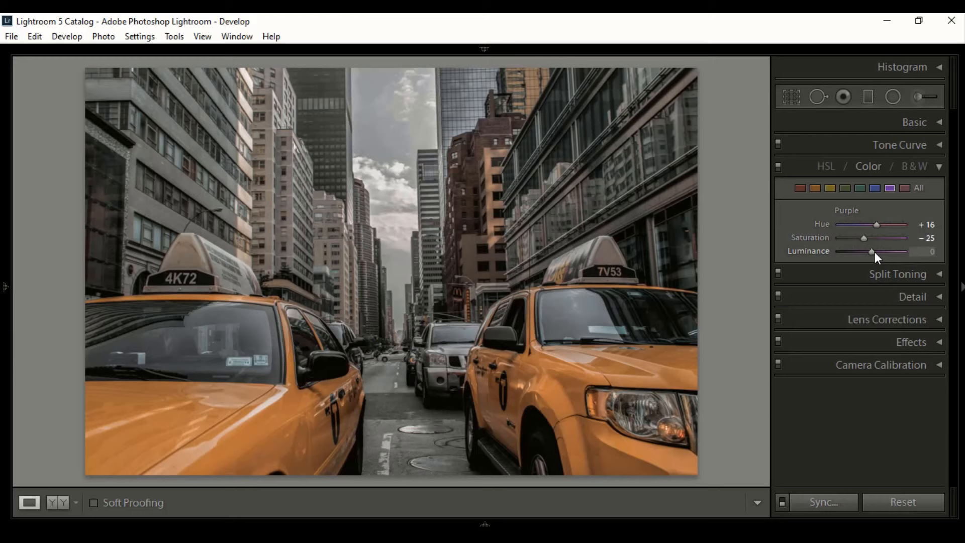
- Raise the purple luminance slightly and set the magenta hue to -12
drag(875, 252, 877, 253)
click(905, 189)
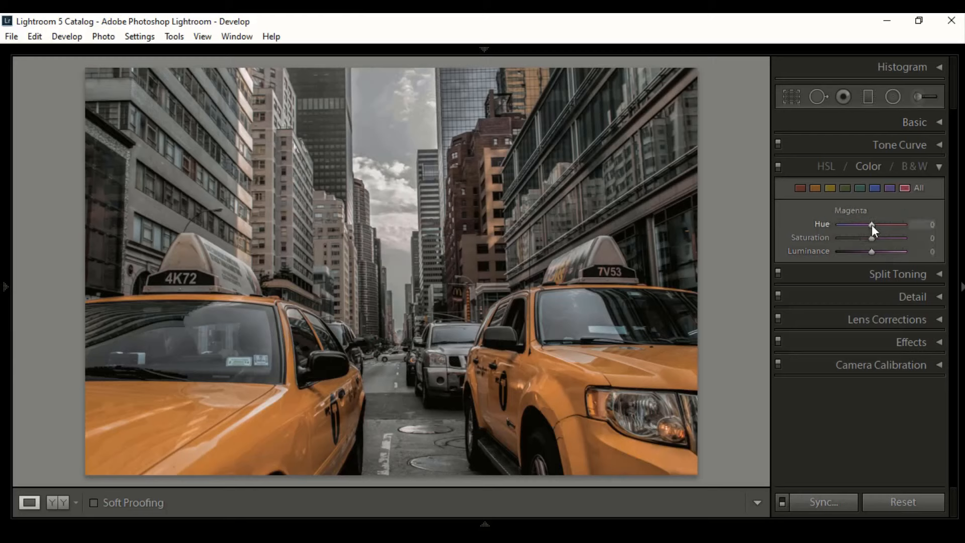
drag(872, 224, 868, 224)
click(931, 225)
key(Up)
key(Up)
key(Return)
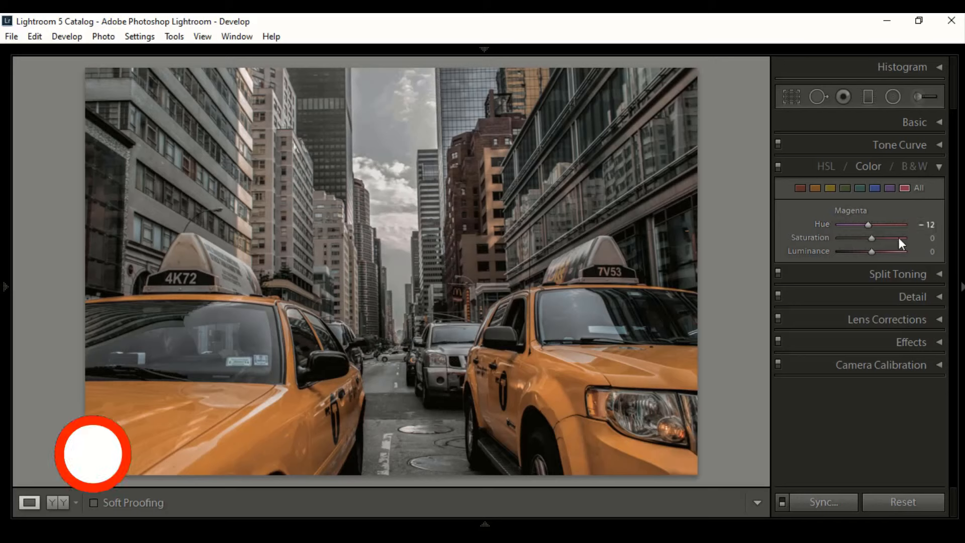
- Set the magenta saturation to -23 and raise the magenta luminance slightly
drag(873, 237, 869, 241)
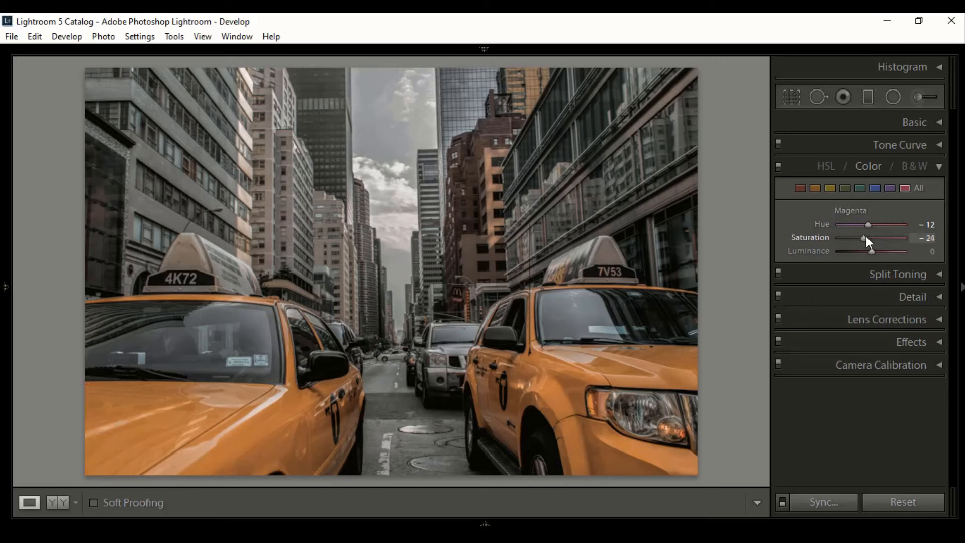
click(930, 238)
text(22)
key(Return)
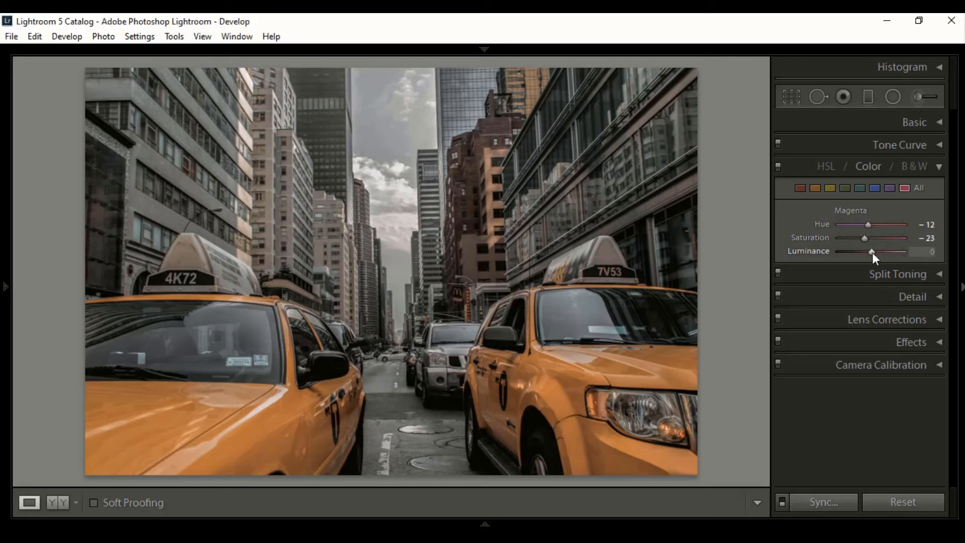
drag(873, 251, 874, 252)
click(931, 252)
click(933, 252)
key(Return)
drag(935, 254, 930, 240)
click(940, 168)
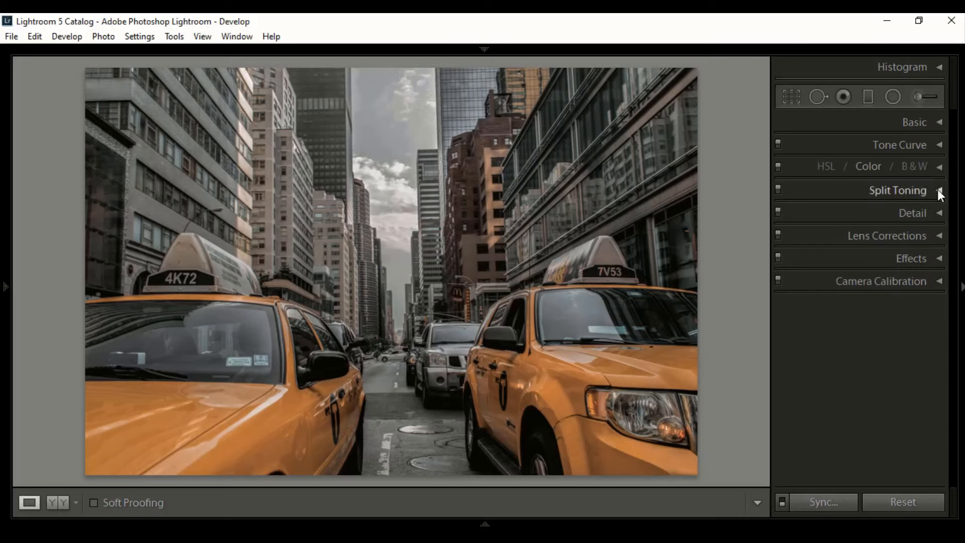
- Split-tone the highlights with a faint green tint at hue 108 and saturation 8
click(938, 191)
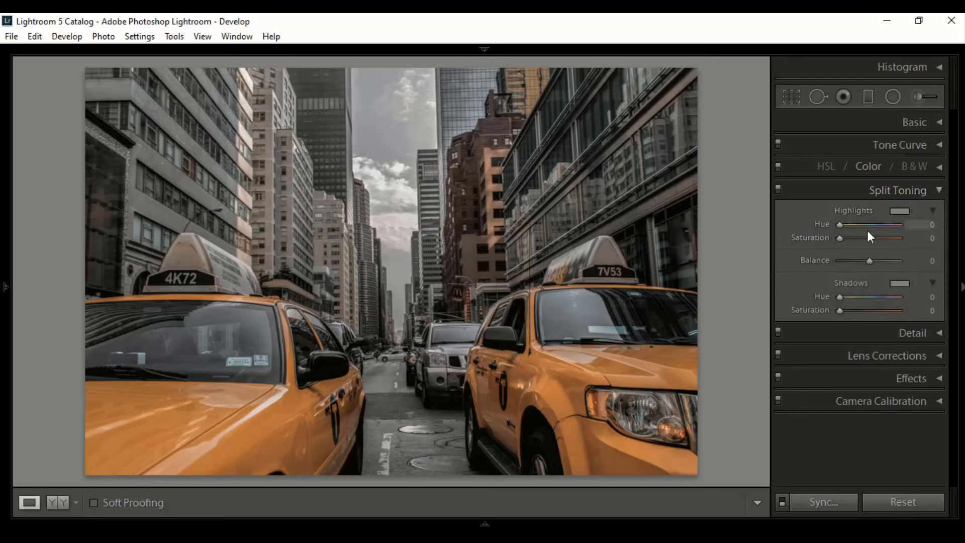
click(902, 211)
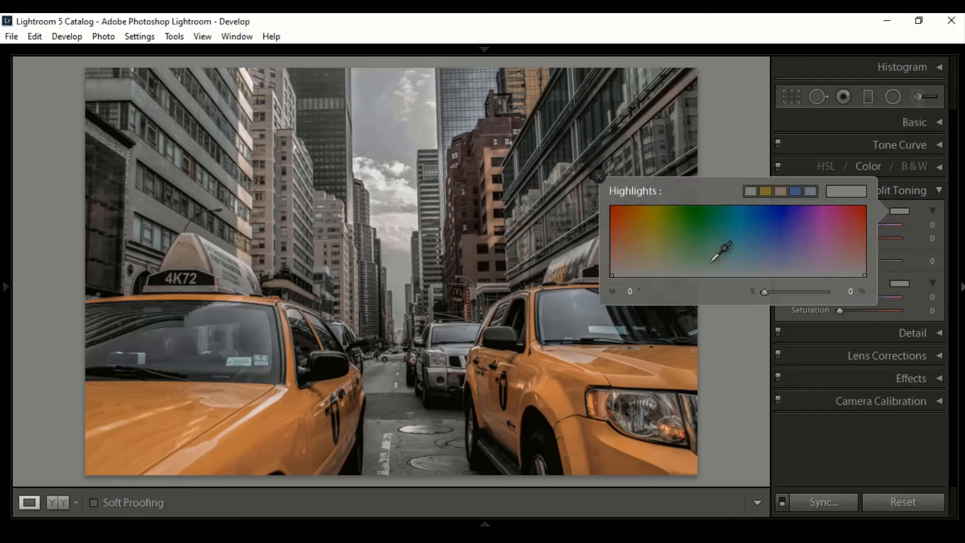
drag(711, 261, 687, 261)
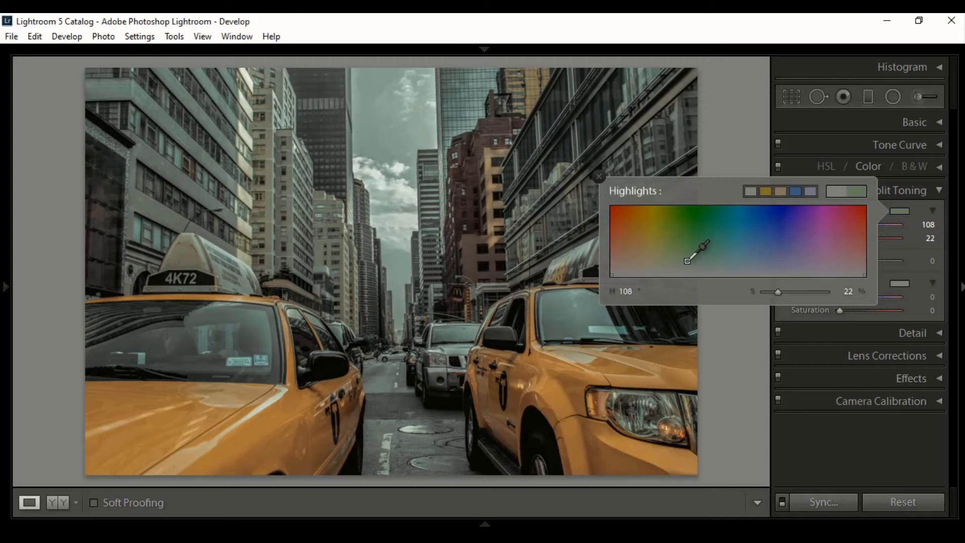
drag(687, 261, 687, 271)
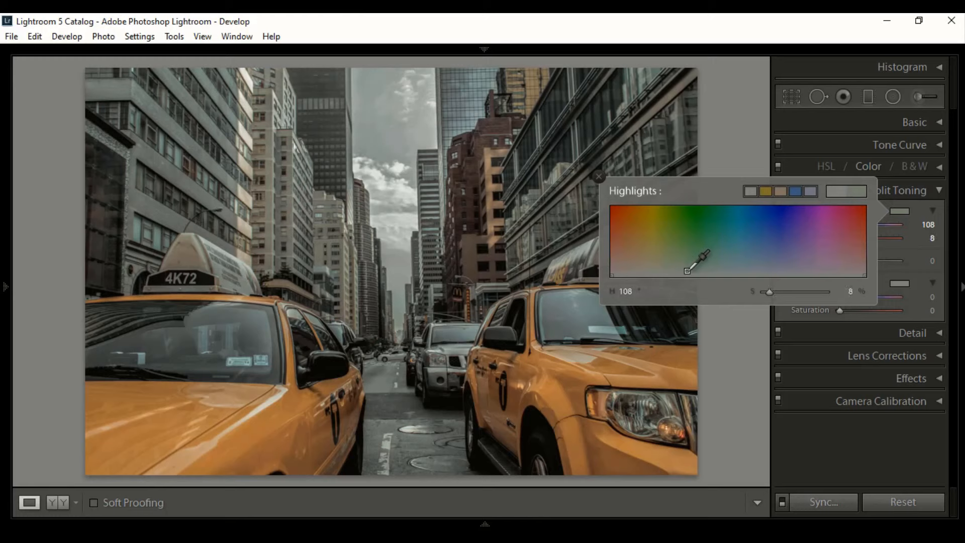
click(900, 209)
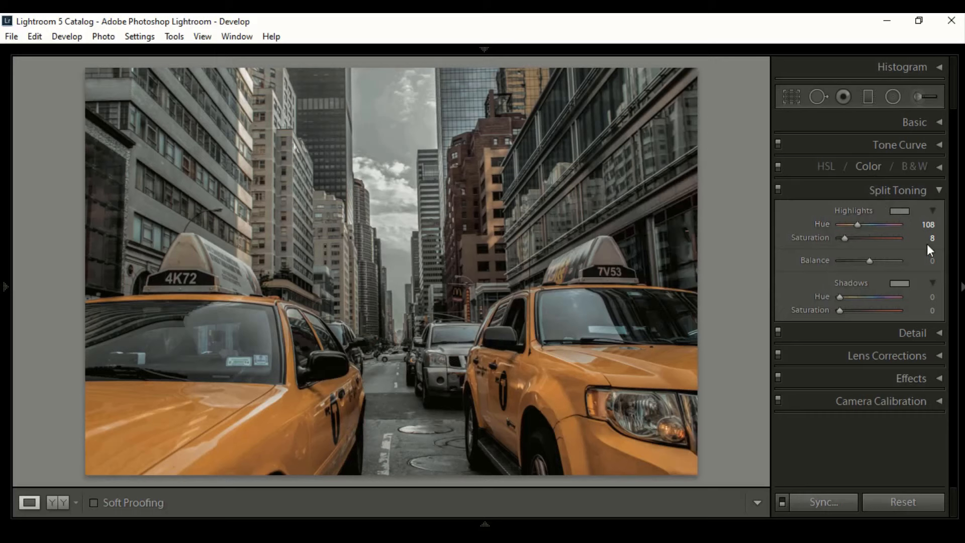
- Split-tone the shadows with hue 83 and saturation 5
click(899, 284)
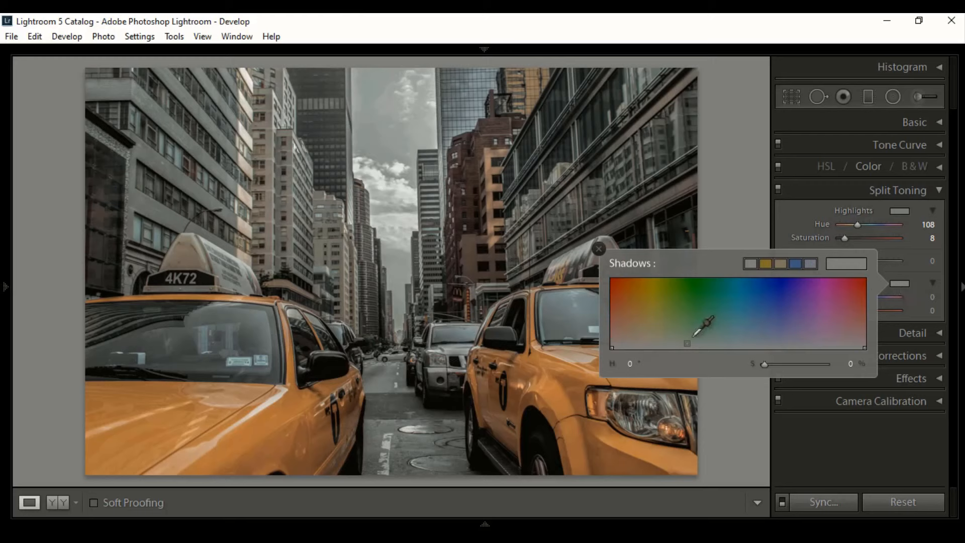
drag(701, 336, 669, 346)
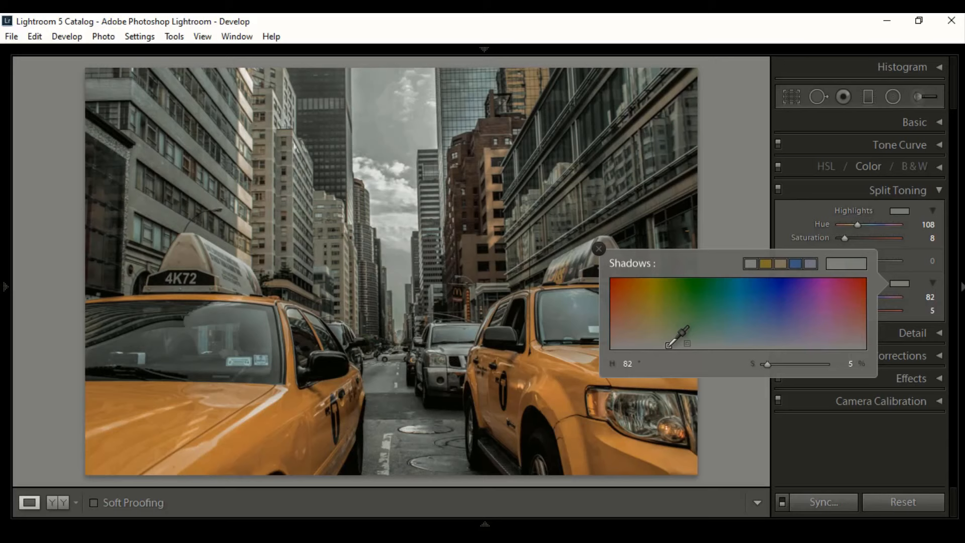
drag(668, 346, 668, 346)
click(931, 298)
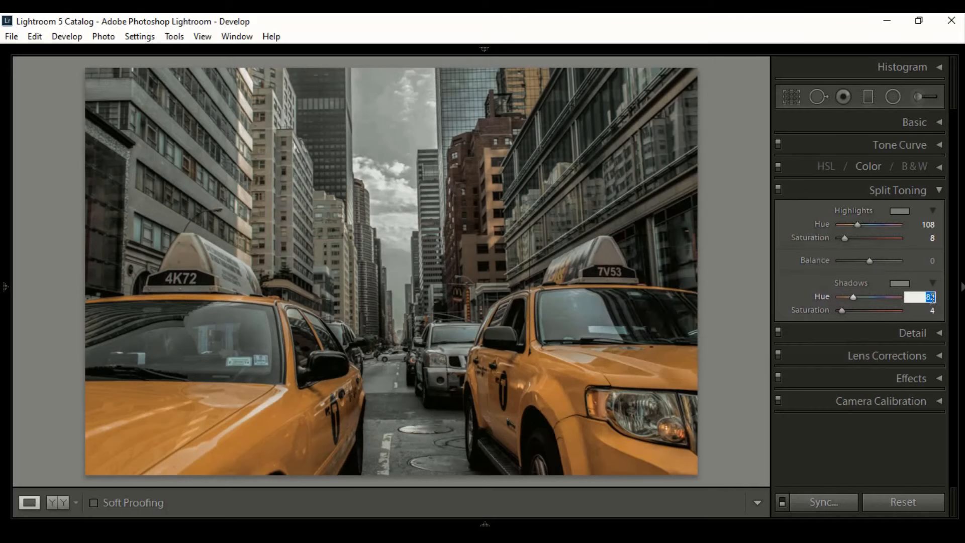
text(83)
click(933, 311)
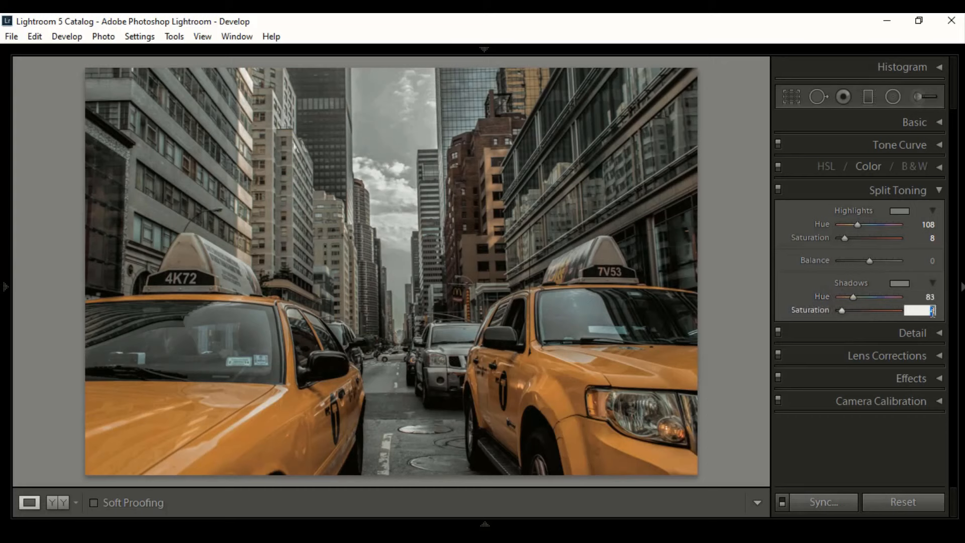
text(5)
key(Return)
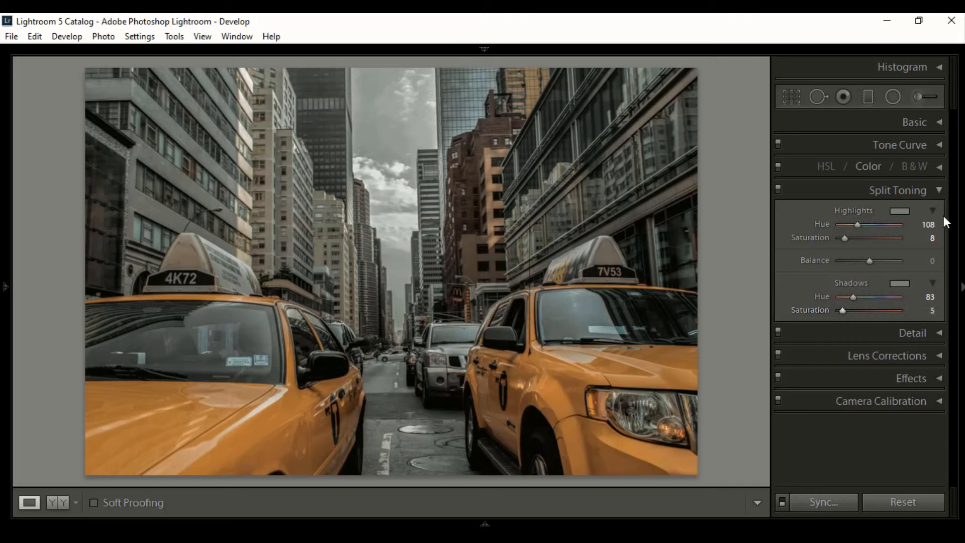
click(939, 189)
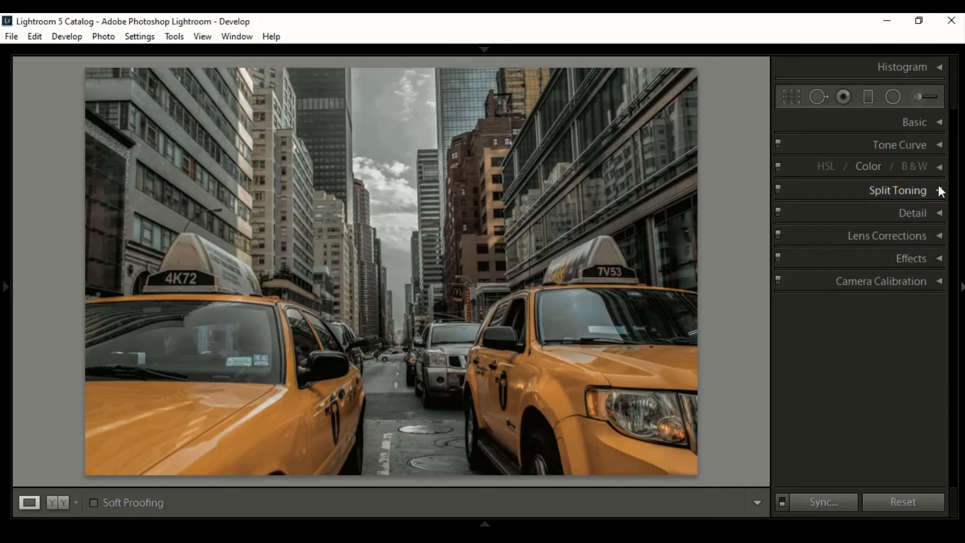
- Set the sharpening amount to 5, and noise reduction to 10 for luminance and 8 for color
click(938, 213)
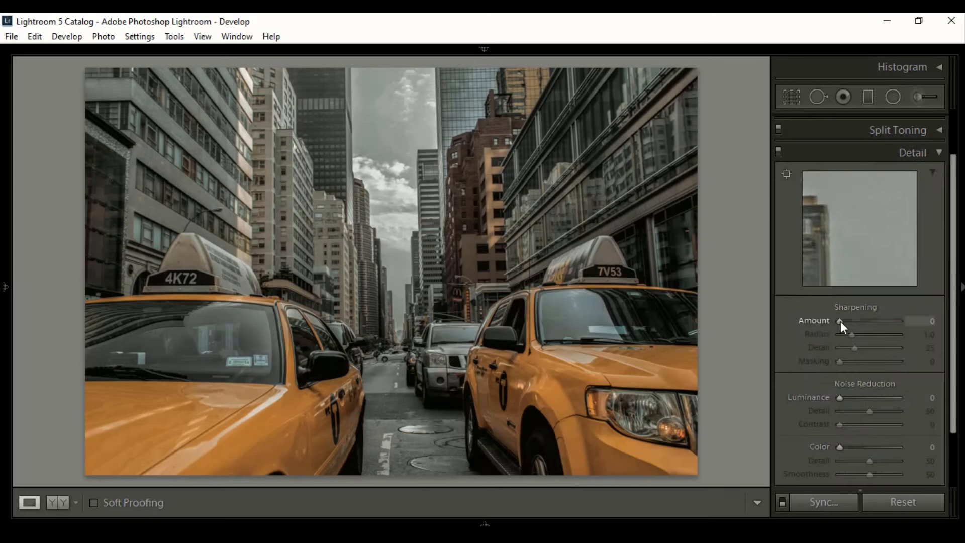
drag(840, 321, 842, 321)
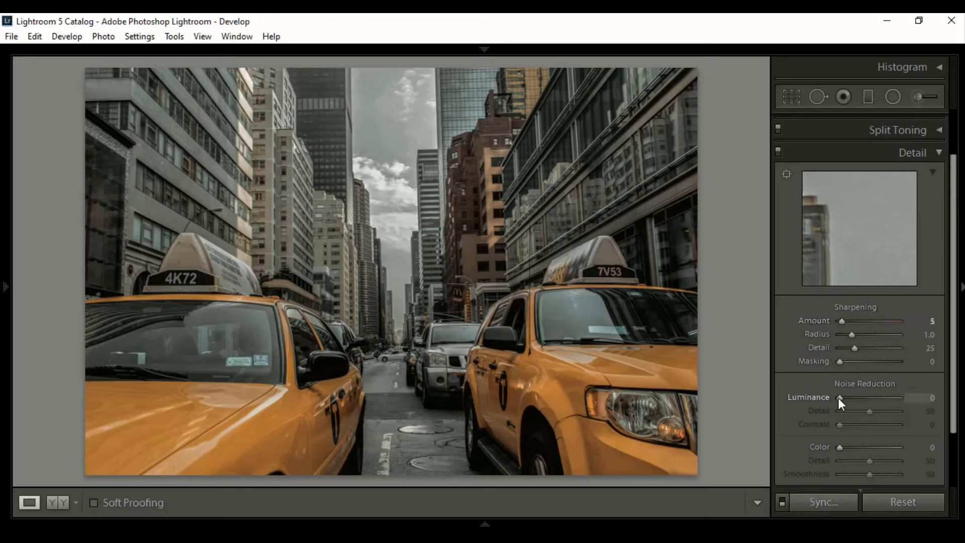
drag(839, 398, 844, 397)
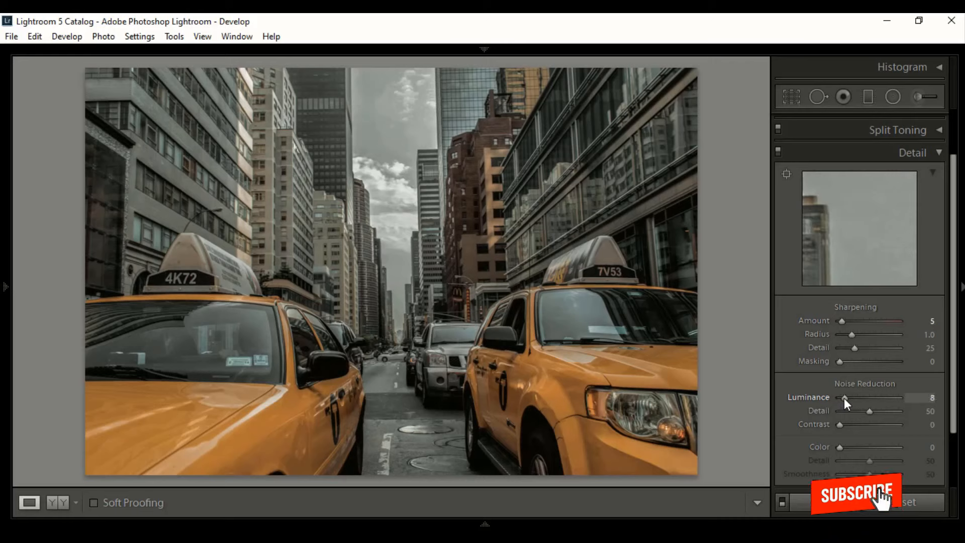
drag(838, 447, 843, 448)
drag(955, 424, 955, 436)
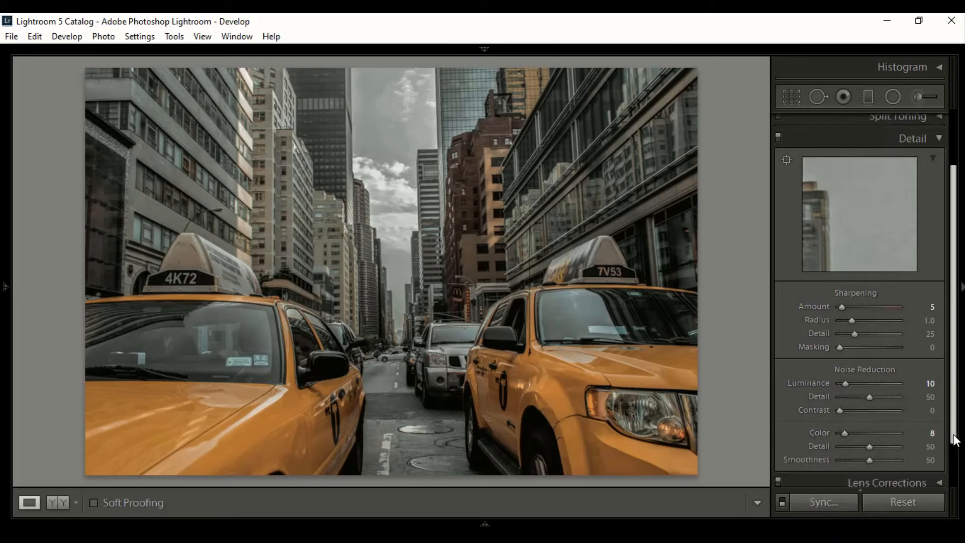
click(938, 138)
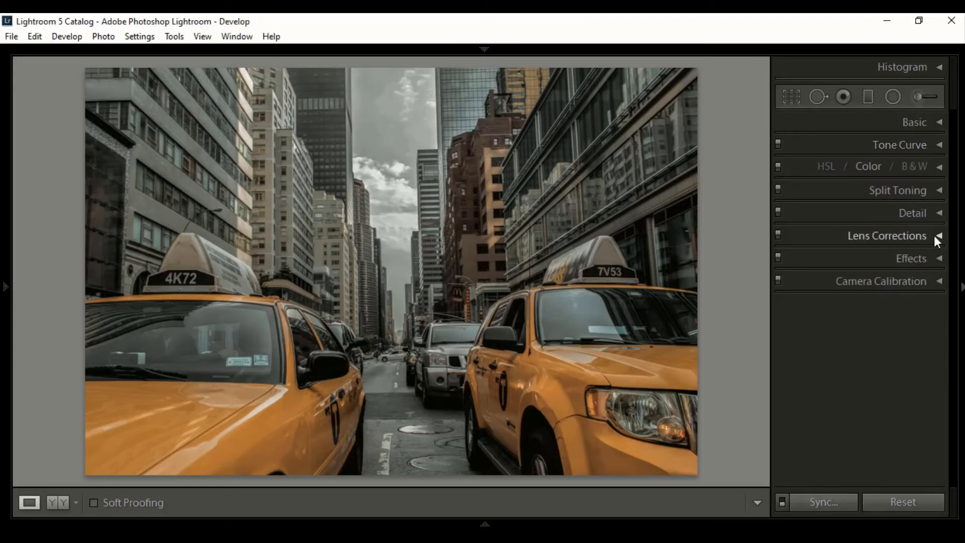
- In the camera calibration, set the blue primary hue to -29 and lower its saturation slightly
click(939, 282)
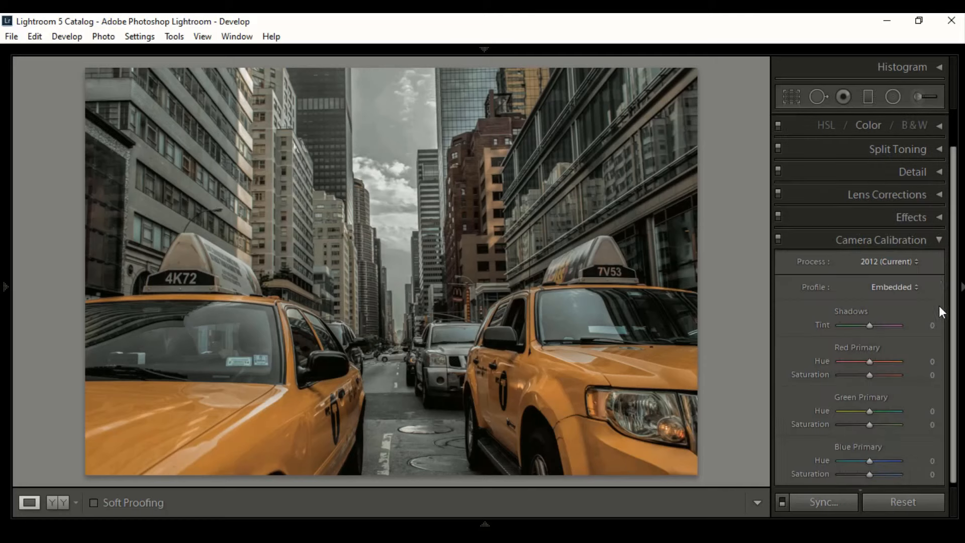
drag(951, 312, 951, 315)
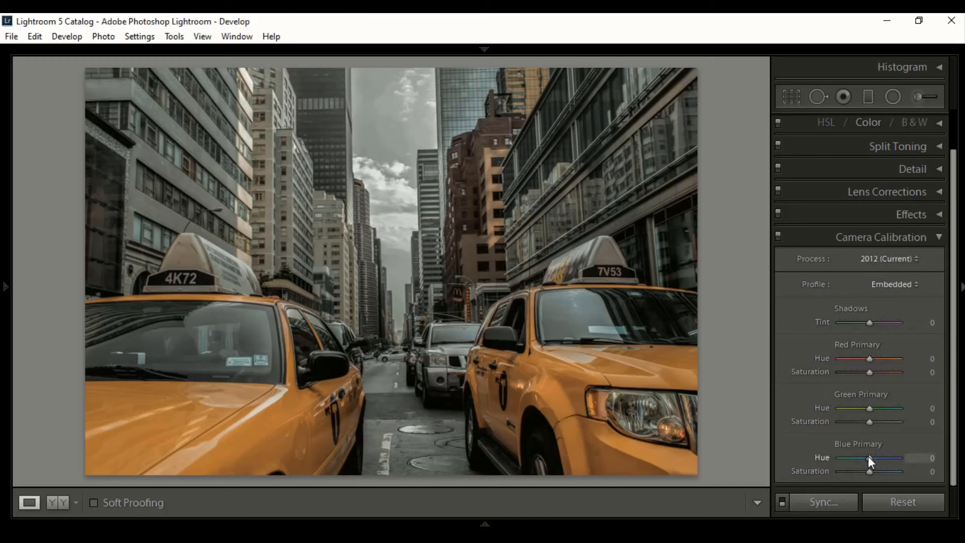
drag(867, 457, 860, 457)
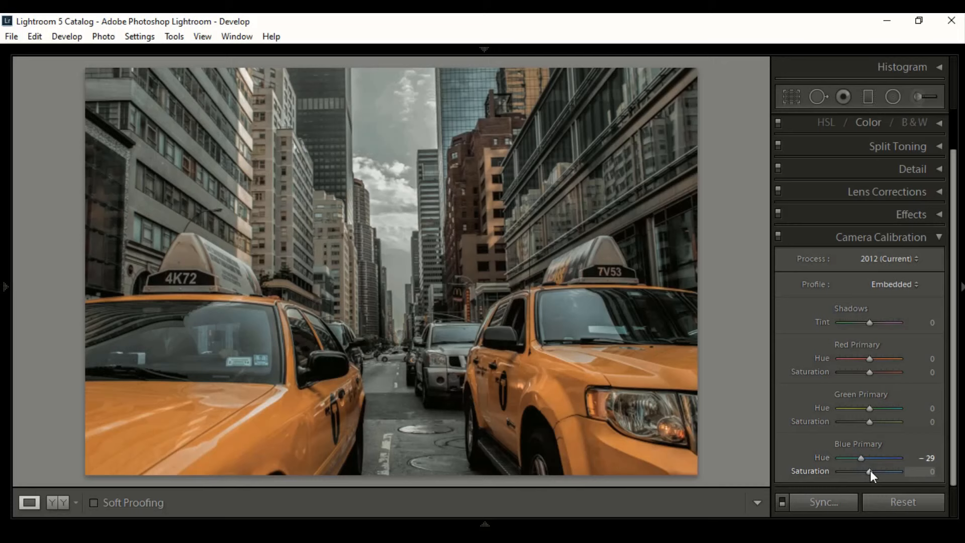
drag(867, 470, 865, 470)
click(938, 239)
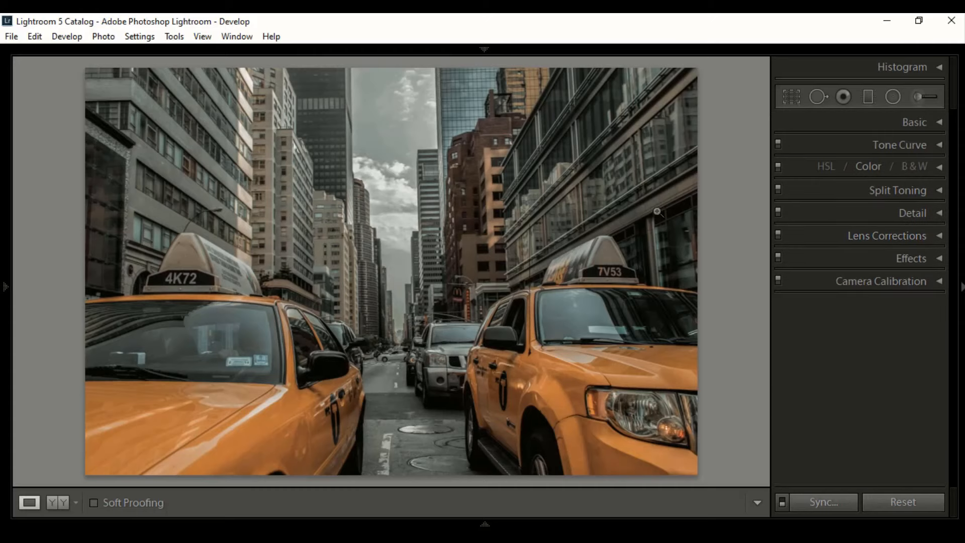
- Compare the graded photo with the original in the different before and after layouts, and return to the single-photo view
click(962, 287)
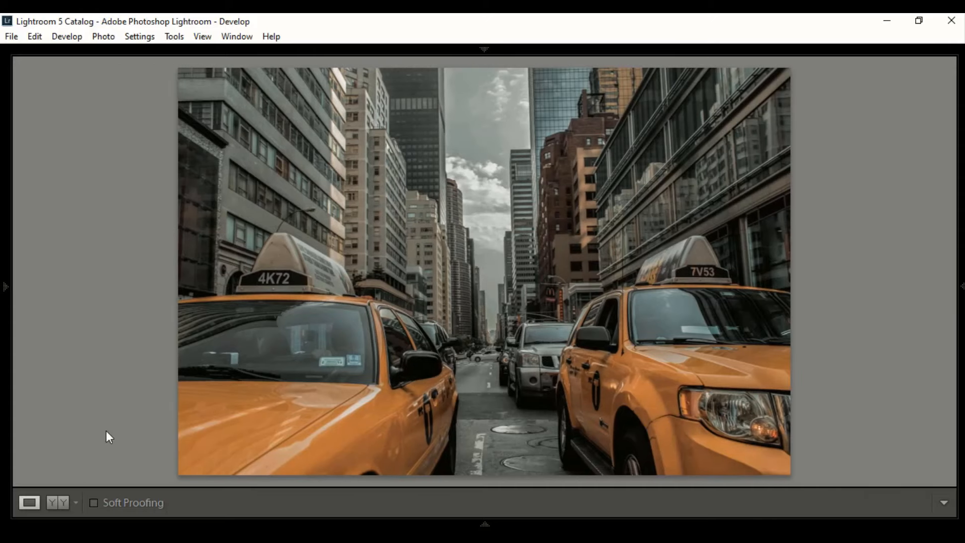
key(l)
key(l)
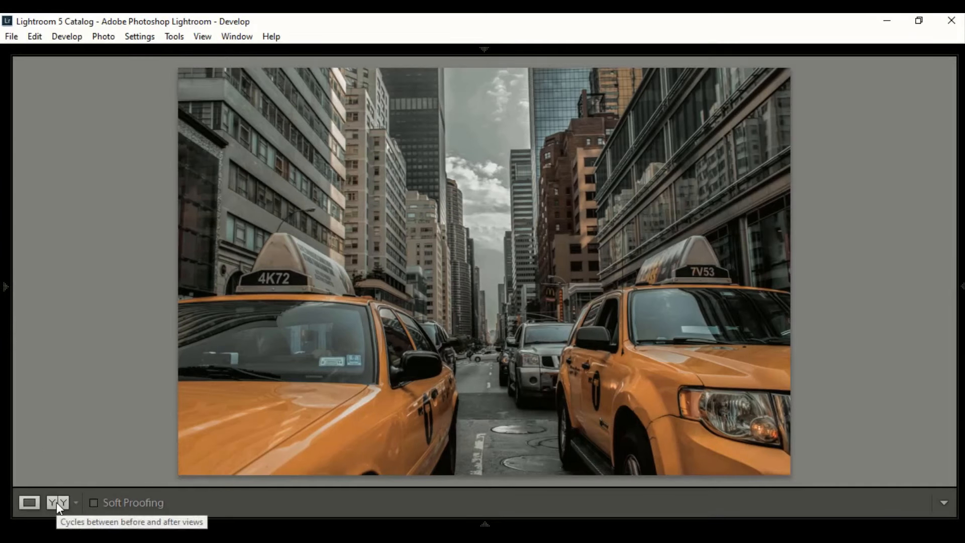
click(56, 502)
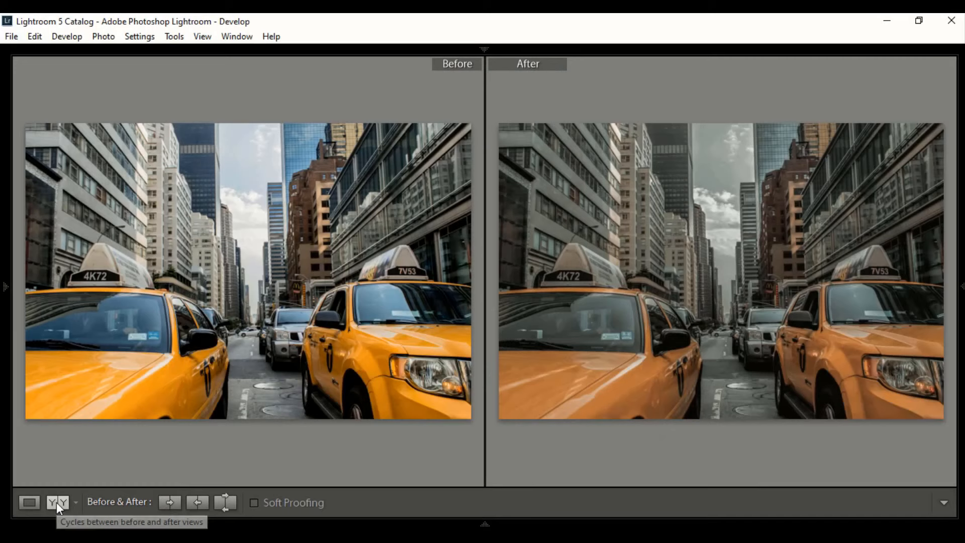
click(56, 502)
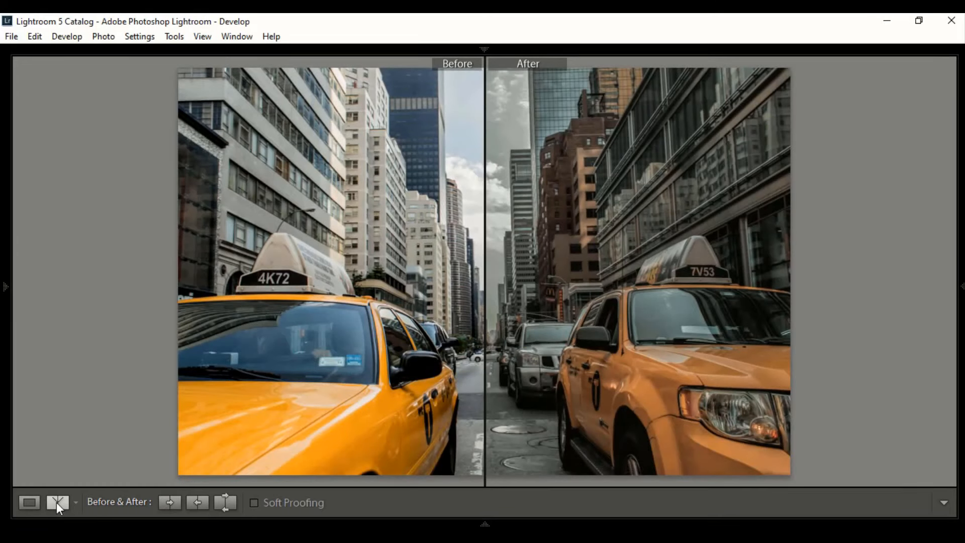
click(57, 503)
click(56, 503)
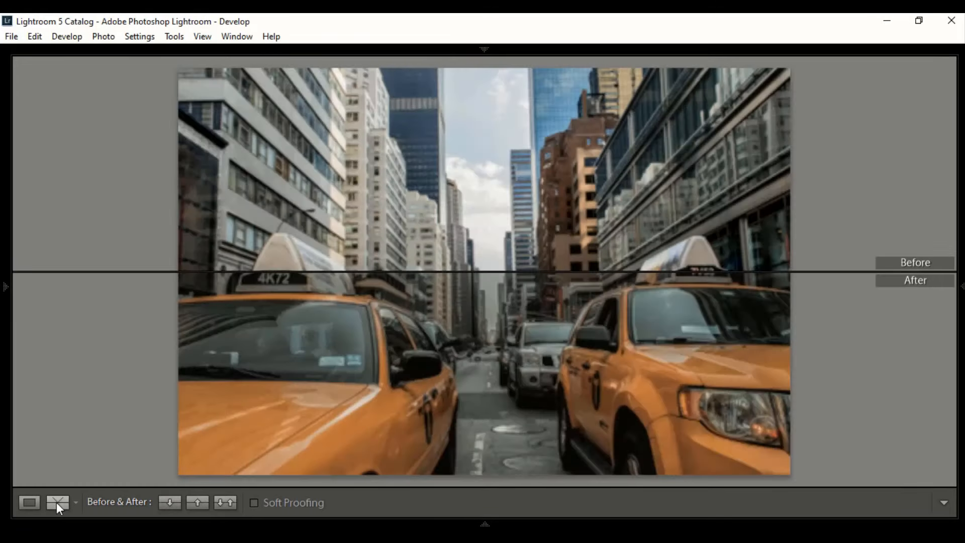
click(56, 502)
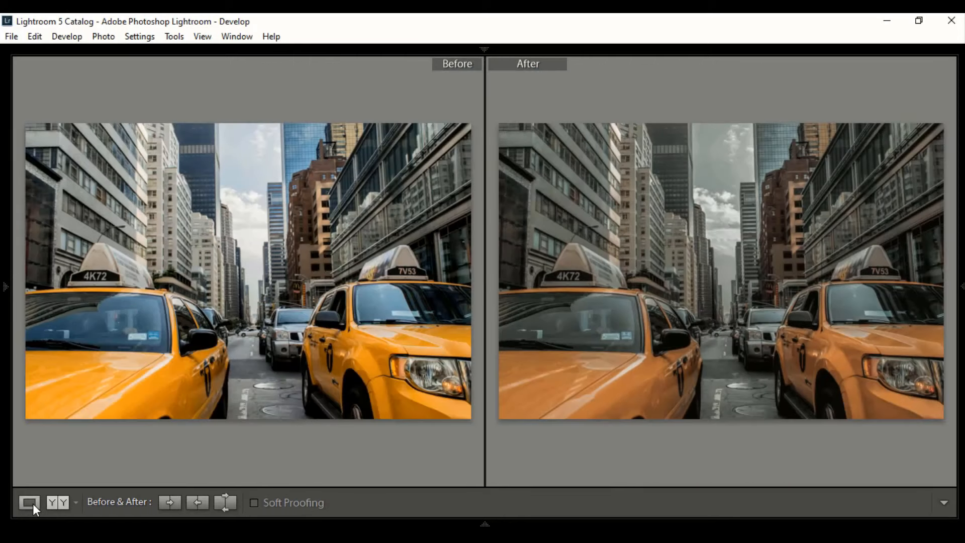
click(32, 504)
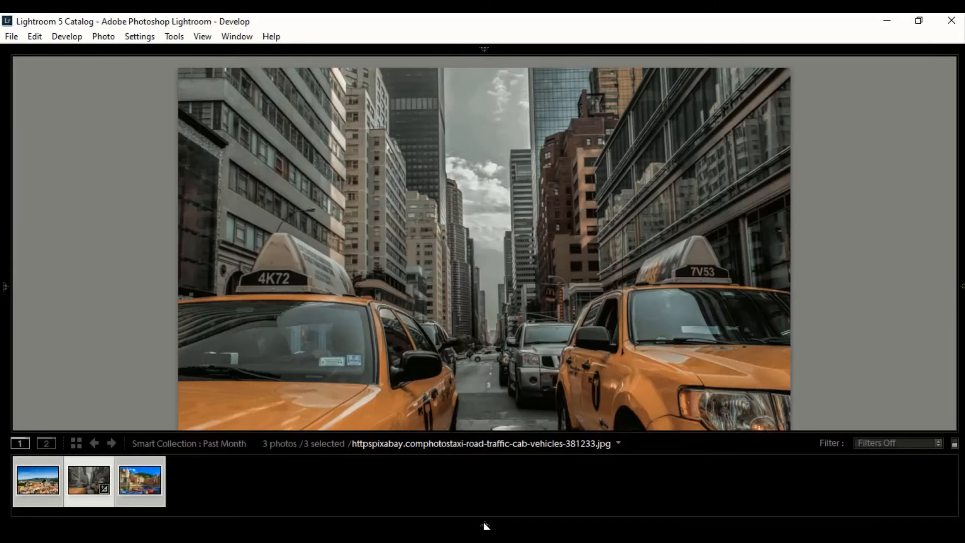
- Show the filmstrip and copy the taxi photo's develop settings, leaving out local adjustments, spot removal and crop
click(485, 525)
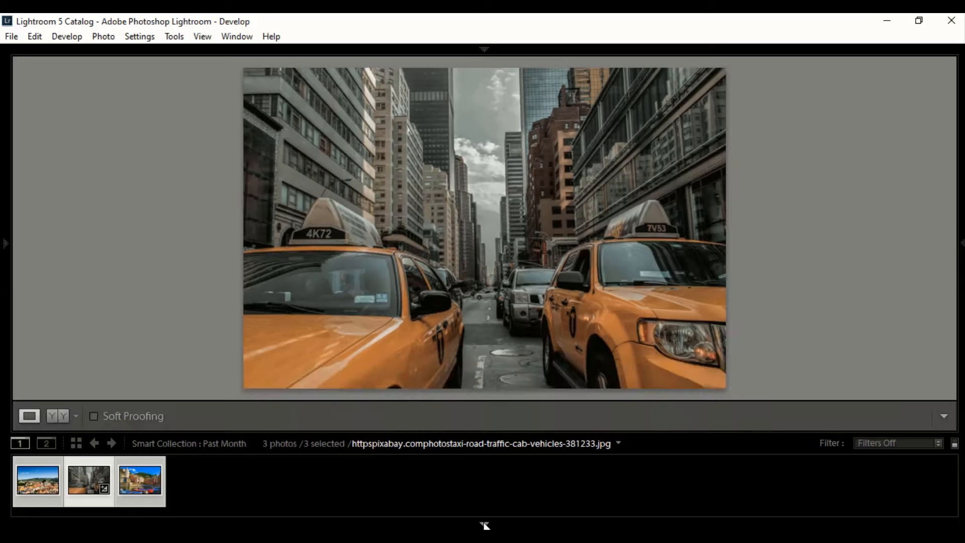
click(152, 39)
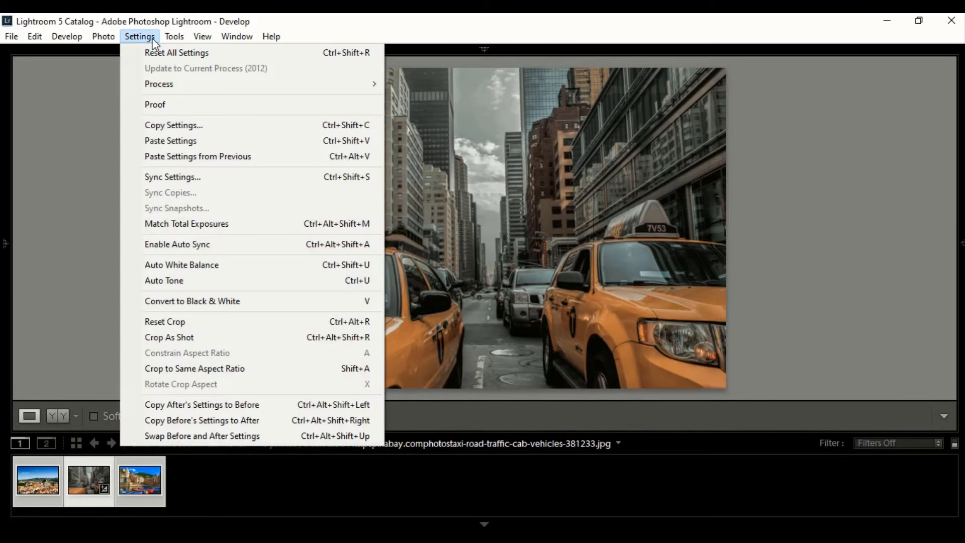
click(172, 125)
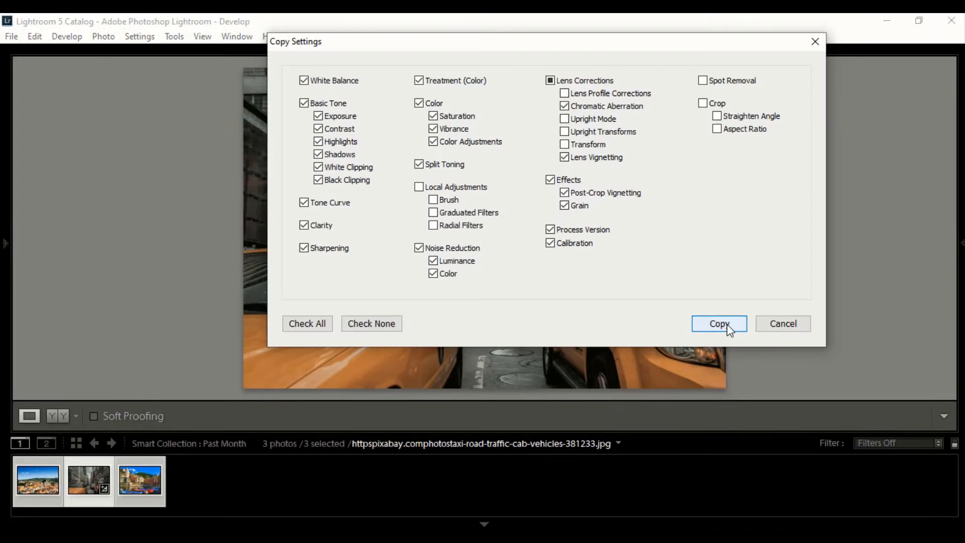
click(728, 326)
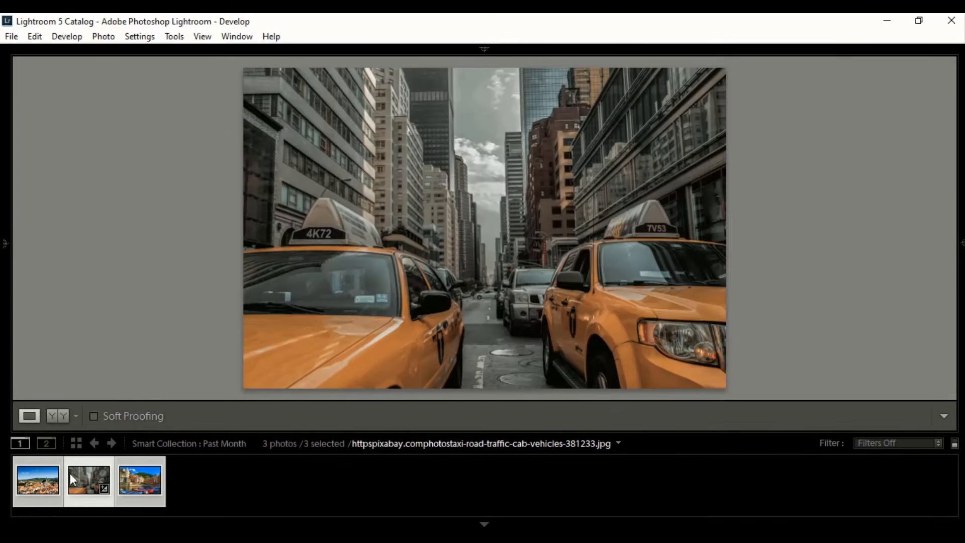
- Paste the copied develop settings onto the photo of the town with orange rooftops and a church tower
click(34, 479)
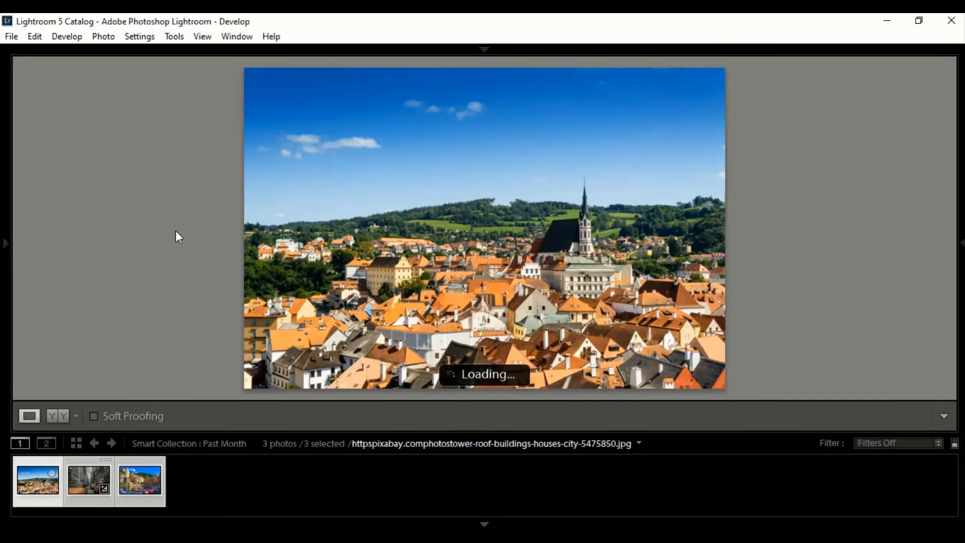
click(135, 41)
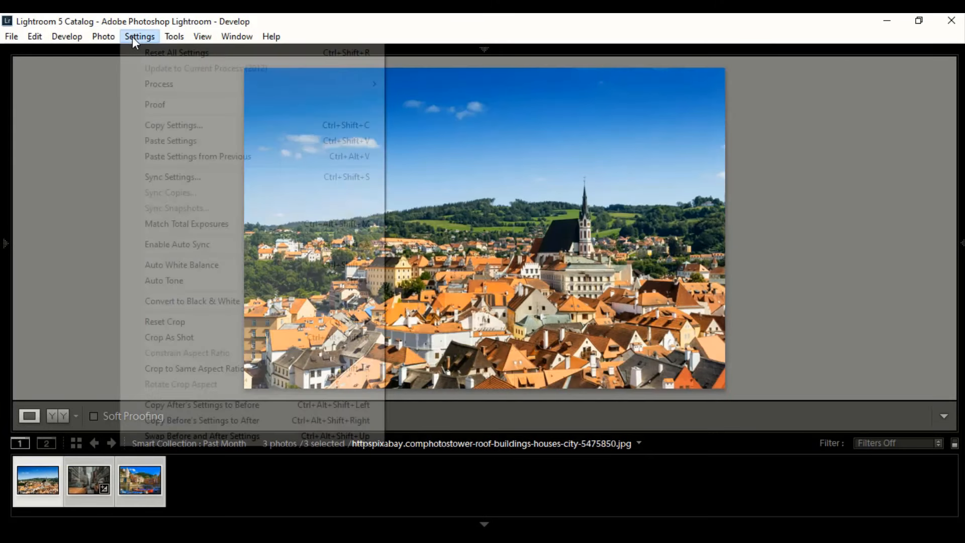
click(168, 142)
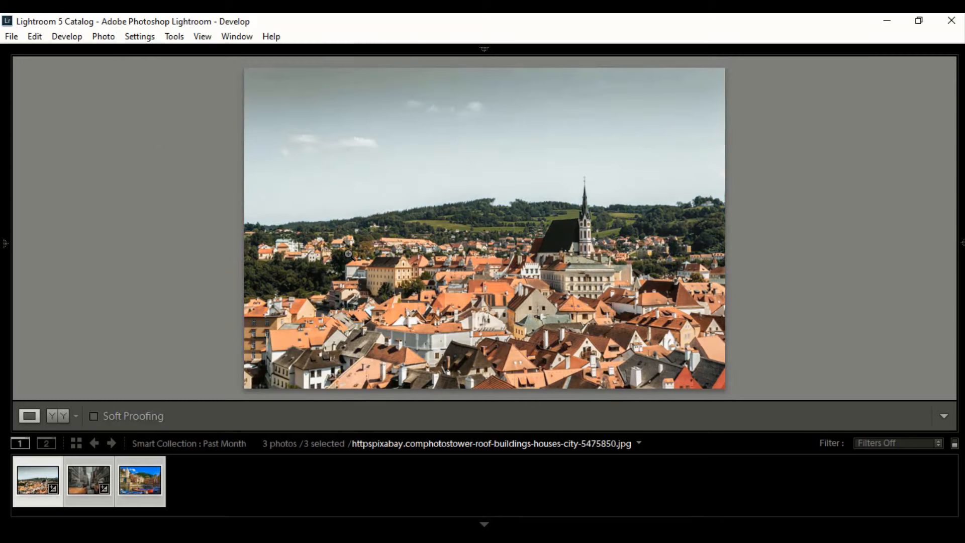
- Paste the copied develop settings onto the Cinque Terre harbour photo with the boats
click(140, 484)
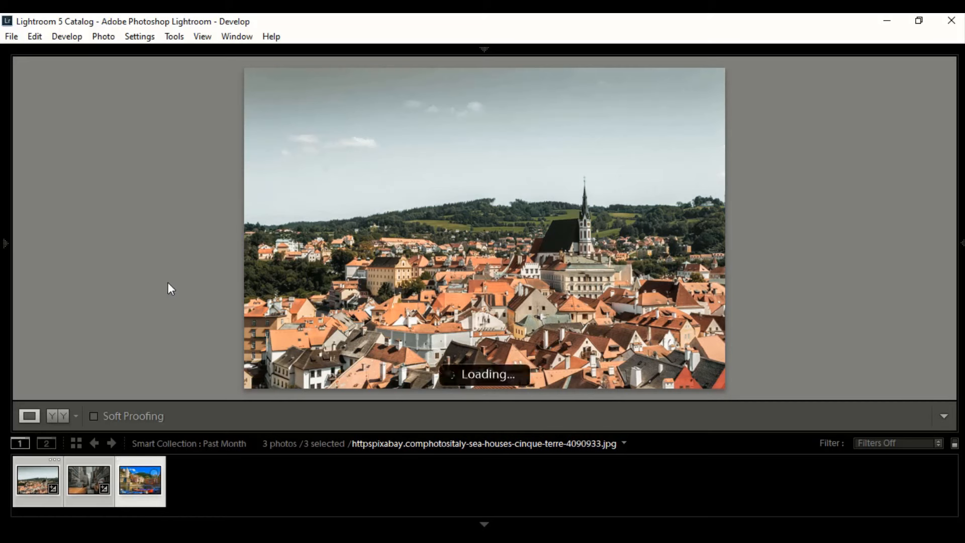
click(140, 36)
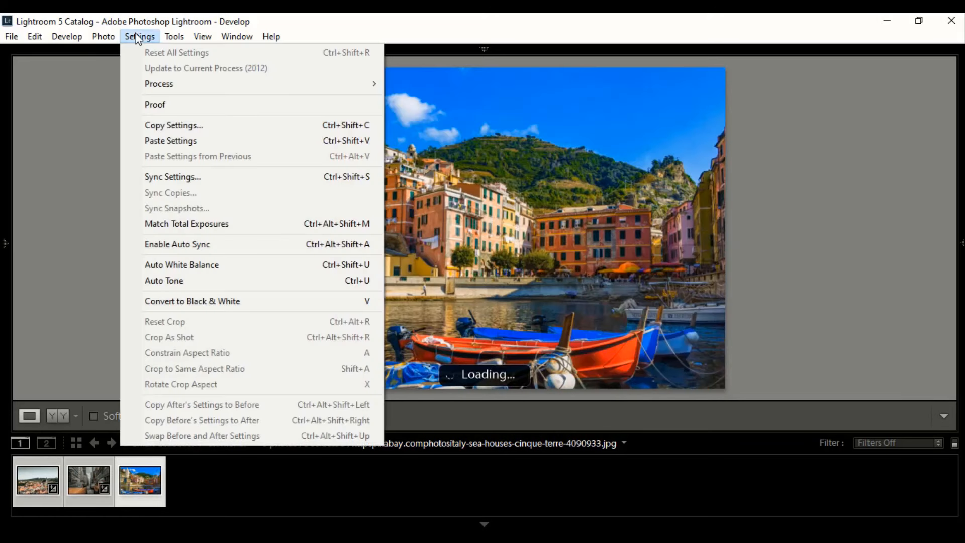
click(166, 140)
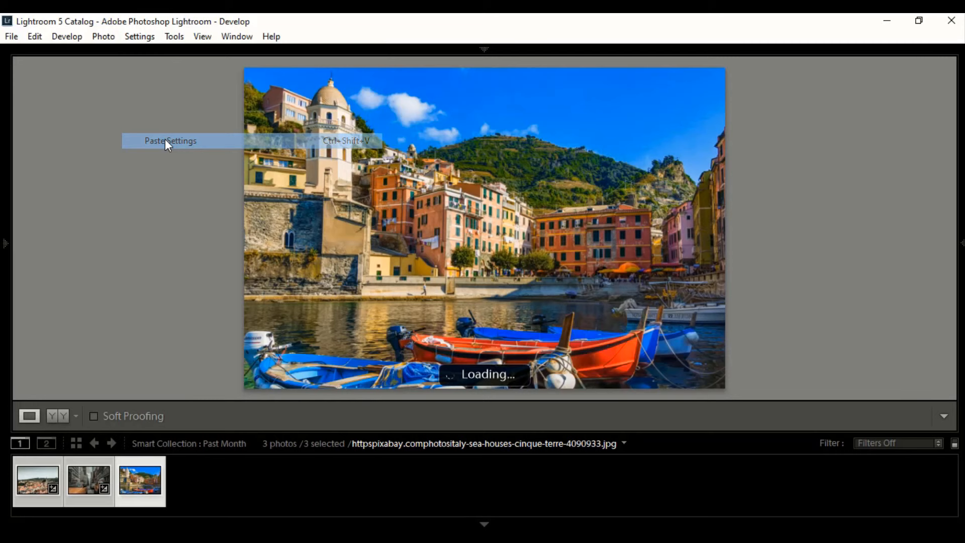
- Review the graded rooftop, taxi and harbour photos, and hide the filmstrip for a larger view
click(38, 481)
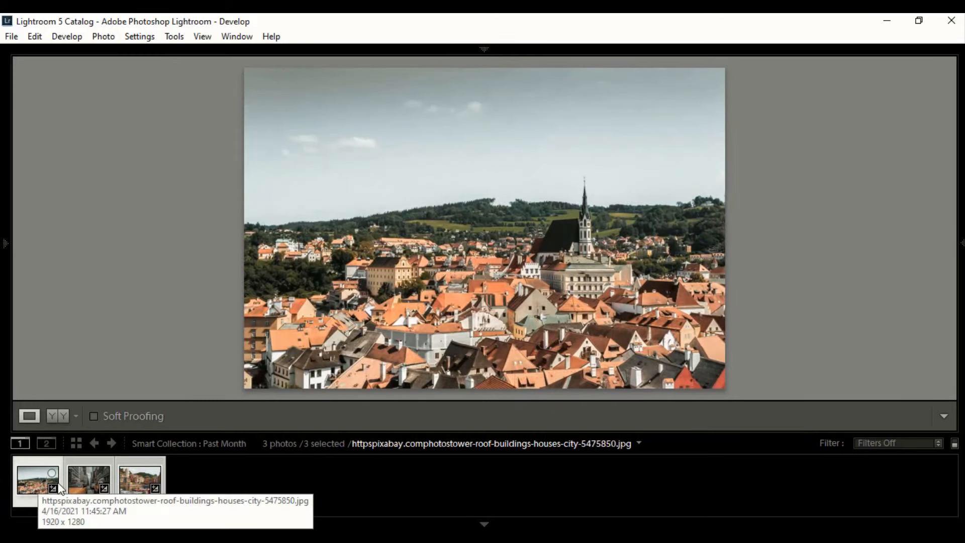
click(86, 485)
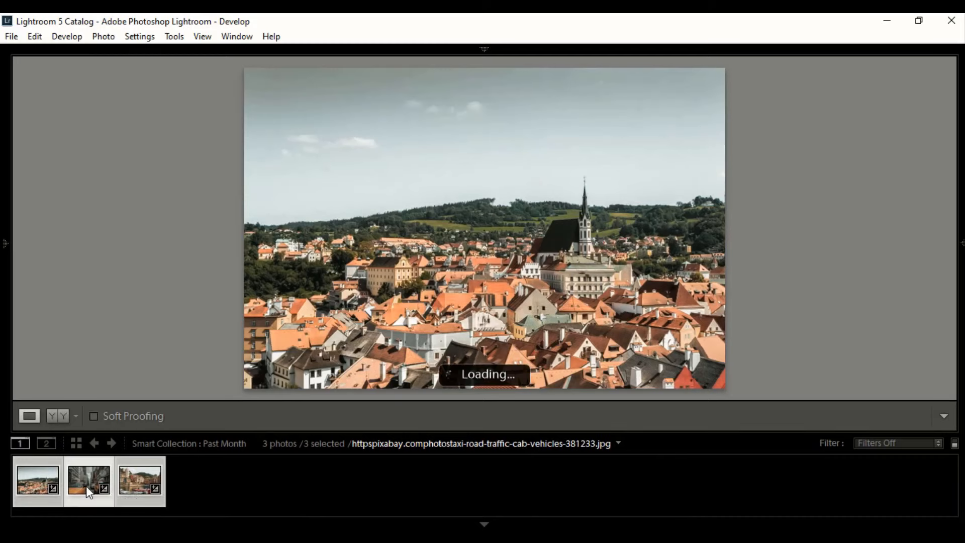
click(486, 526)
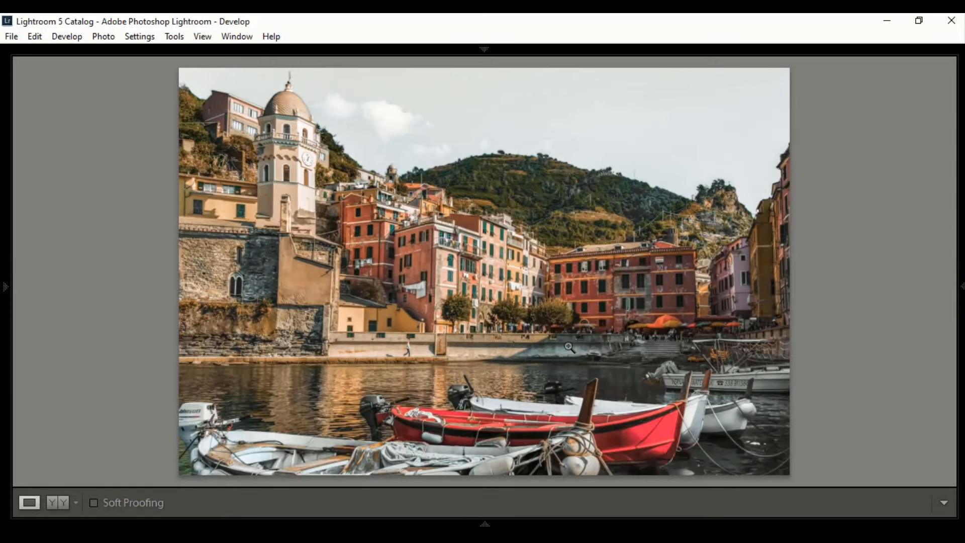